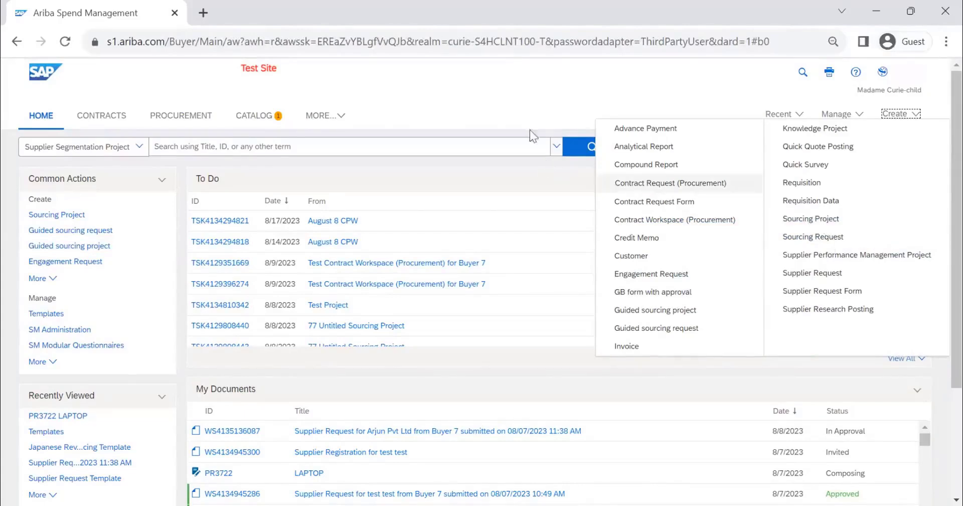
Examine the dashboard's additional pages, the account preferences and the available management options.
click(520, 107)
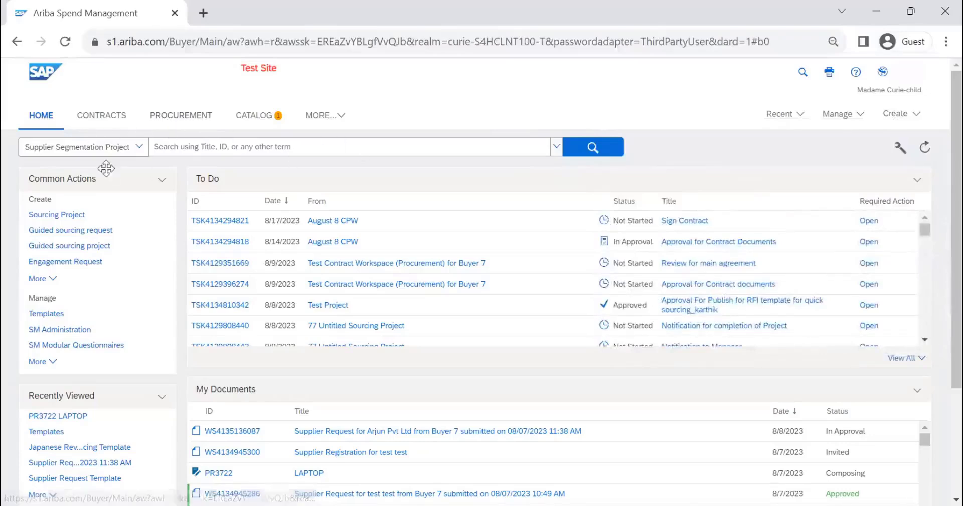
click(326, 117)
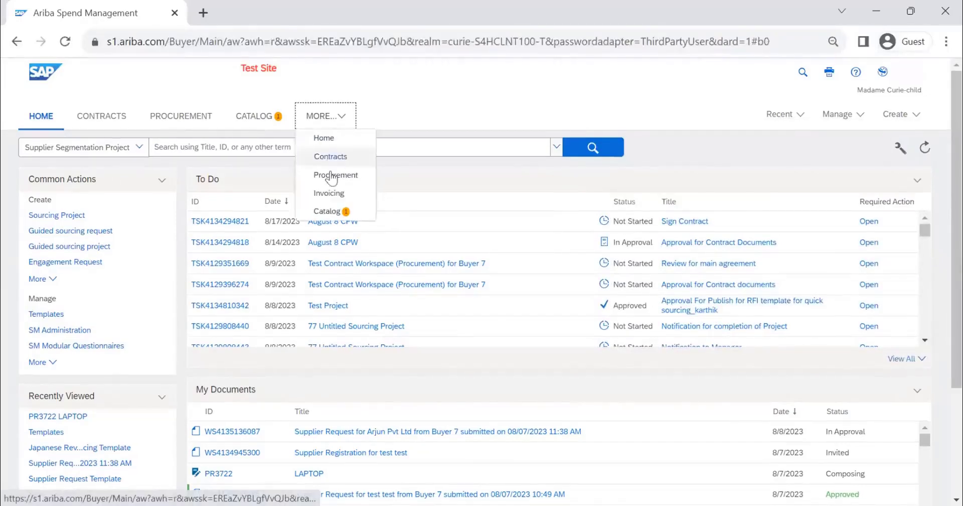
click(453, 115)
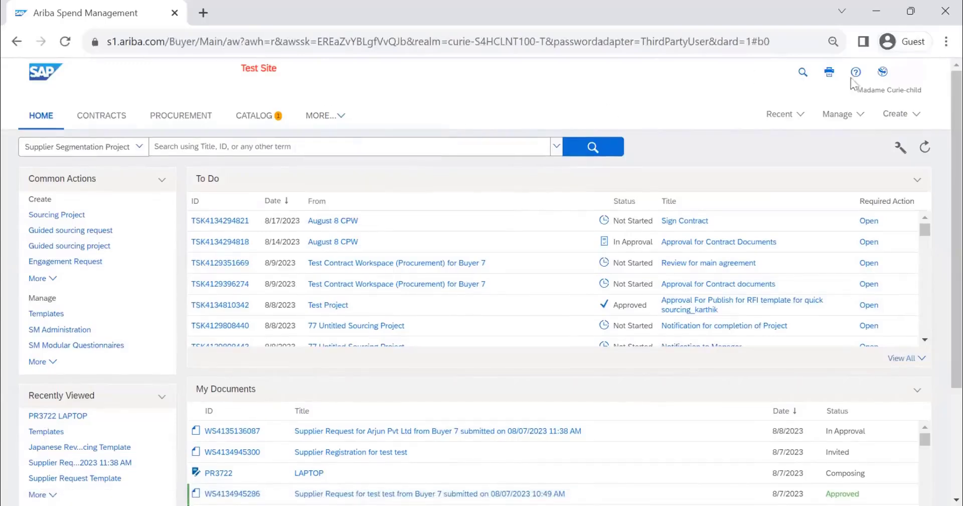
click(884, 76)
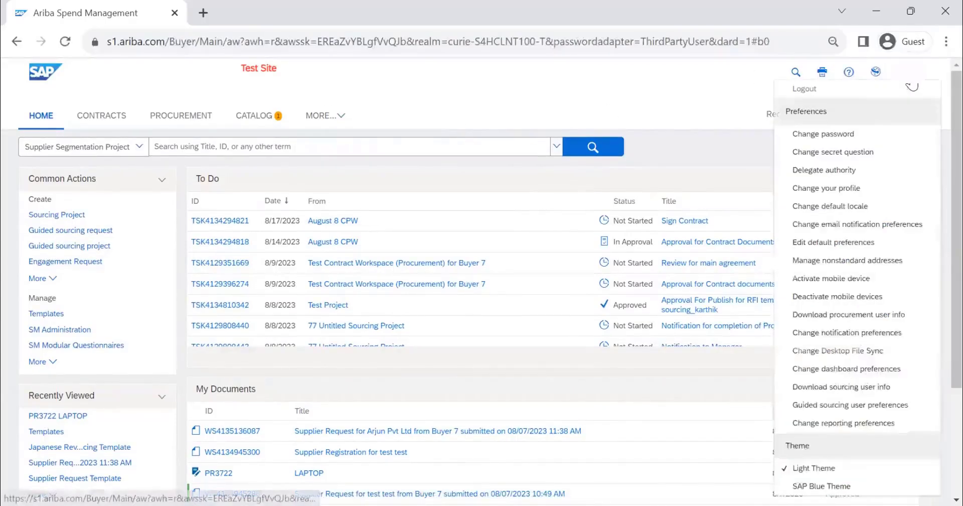
click(743, 77)
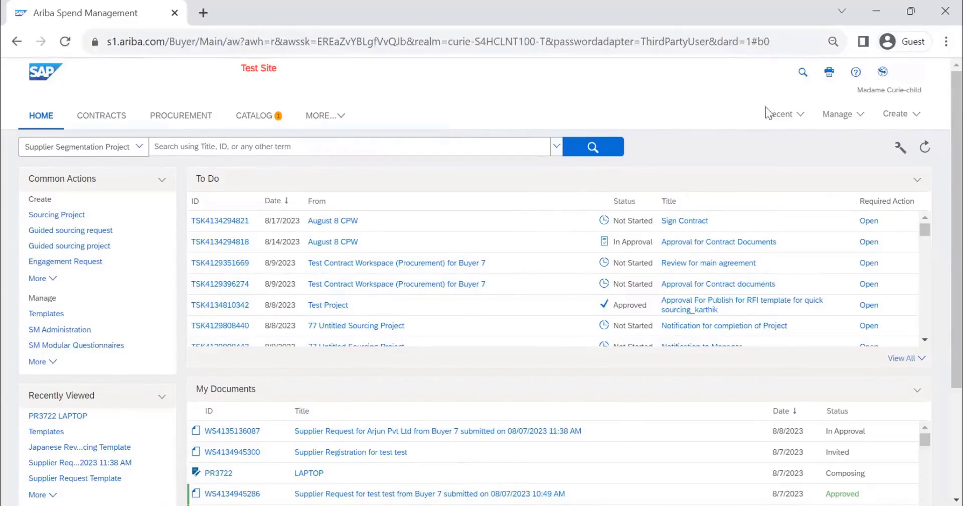
click(847, 120)
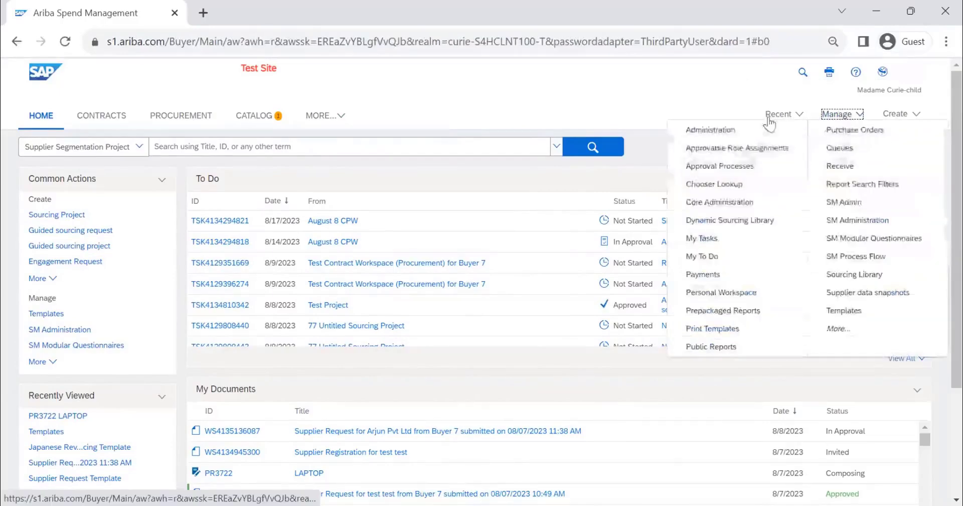
click(702, 102)
click(326, 116)
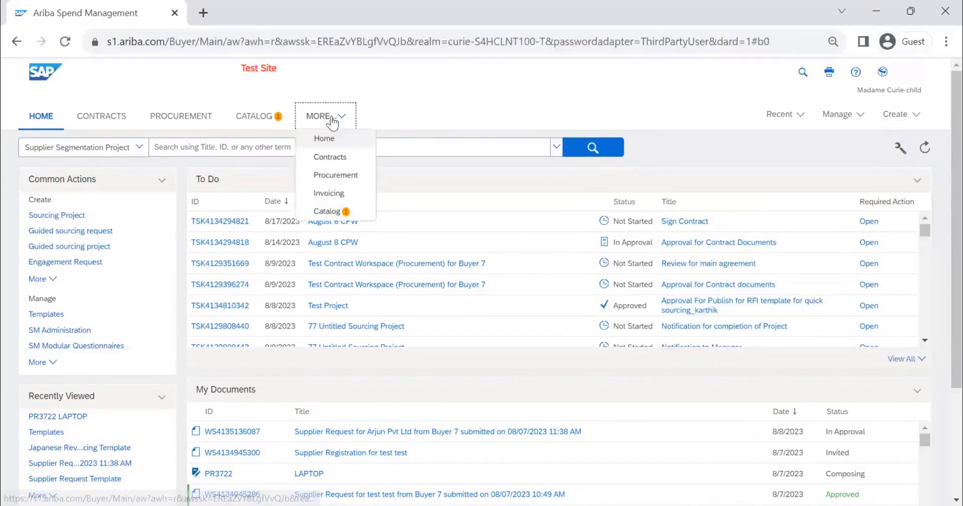
Set the dashboard search to Sourcing Project and run it without a search term.
click(70, 153)
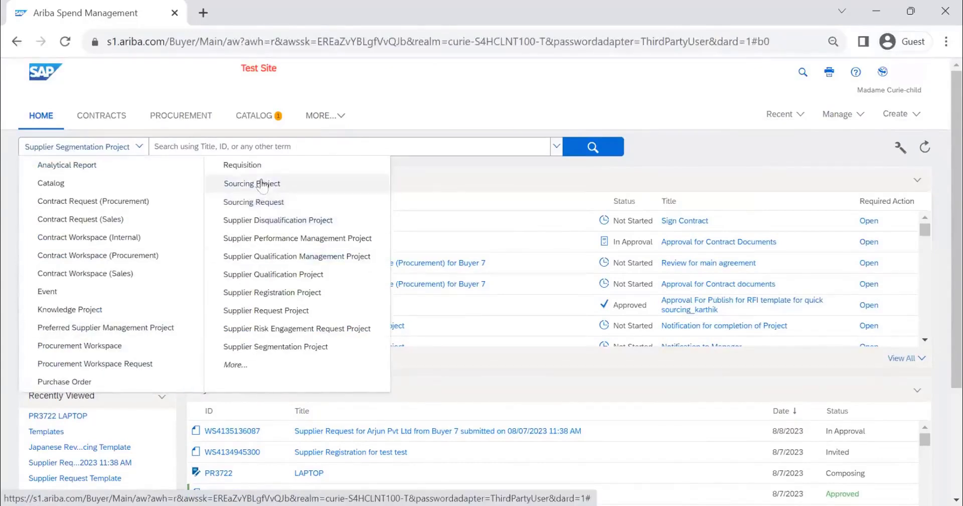
click(309, 173)
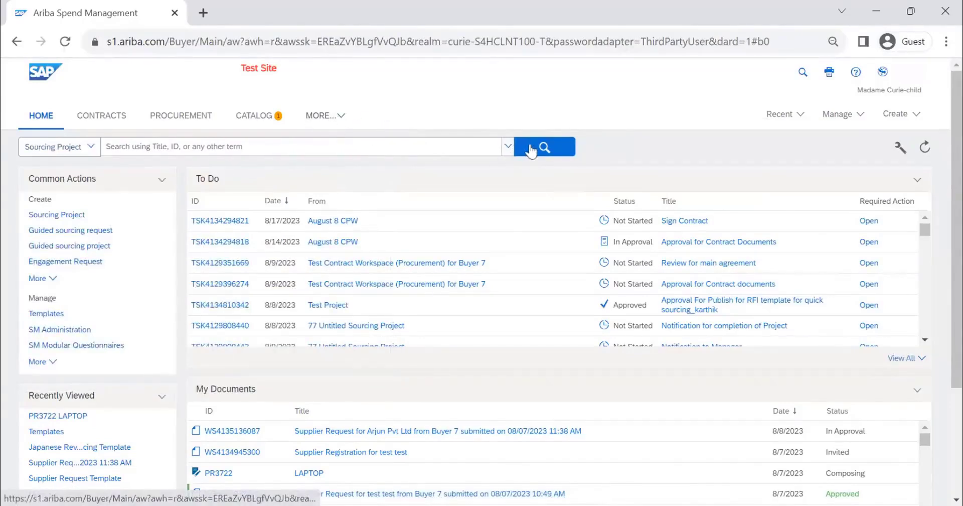
click(526, 148)
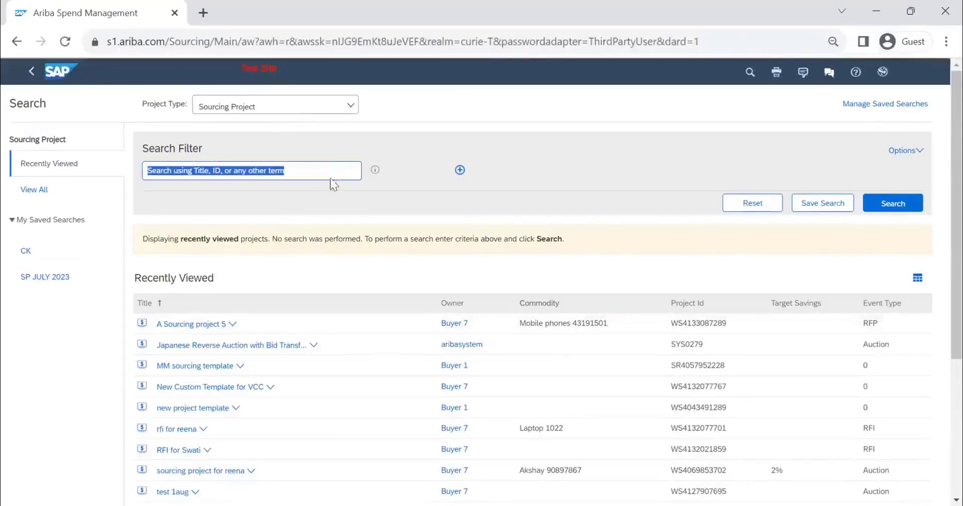
Add a search criterion, view the choices for Project State, and change it to Process Status to view its choices.
click(460, 171)
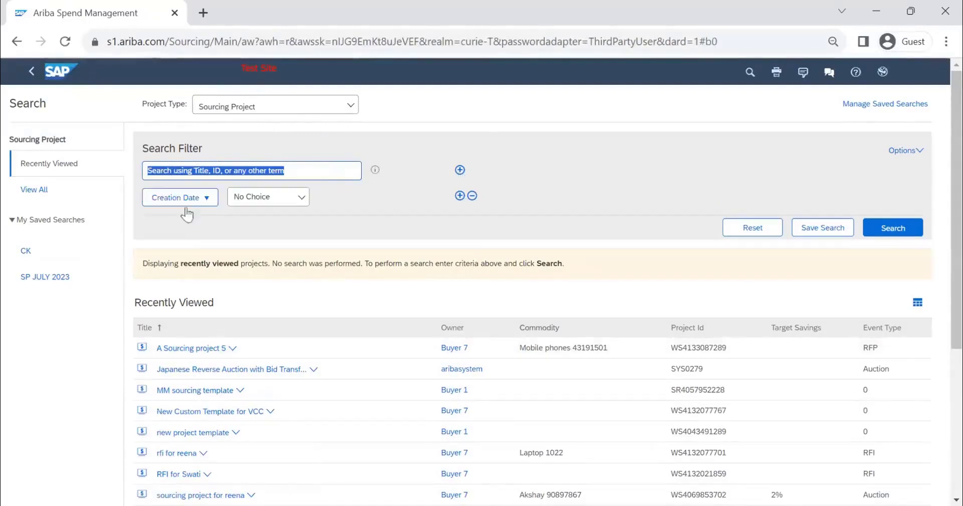
click(189, 205)
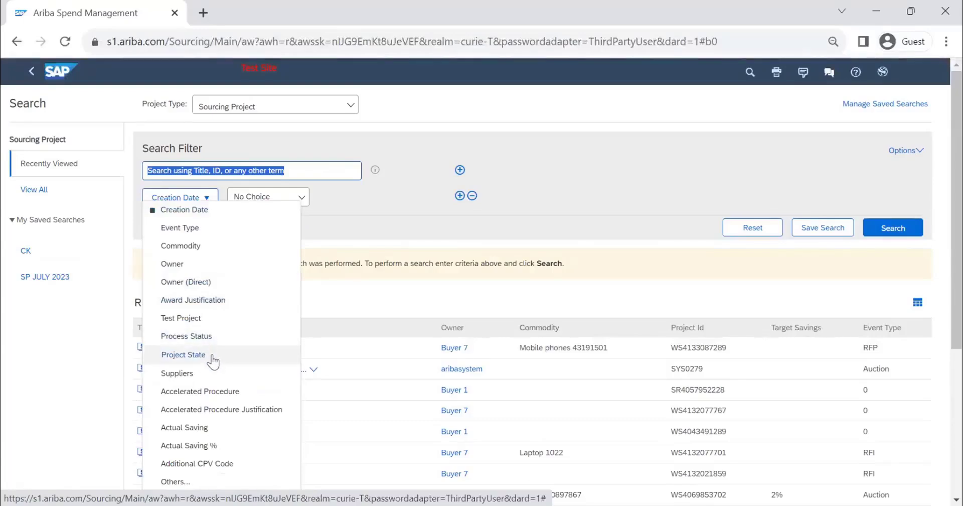
click(183, 355)
click(265, 200)
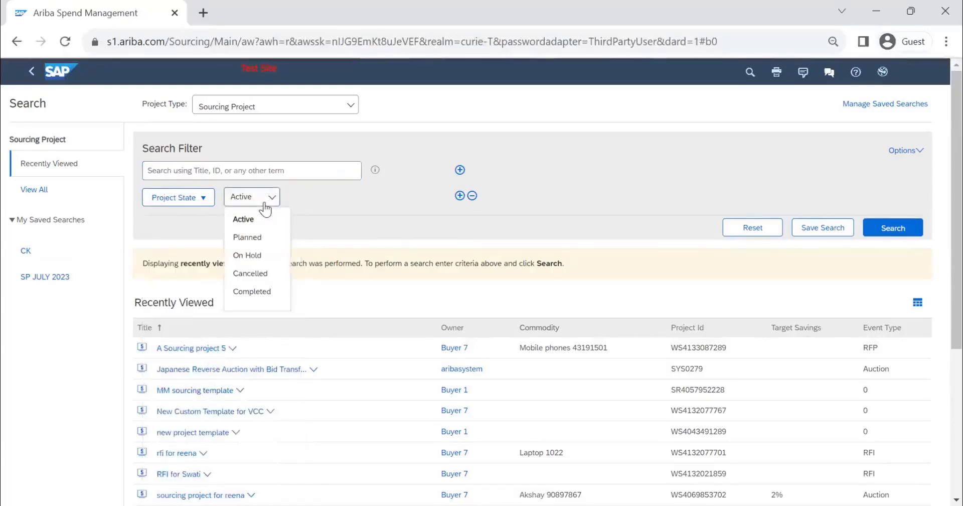
click(175, 199)
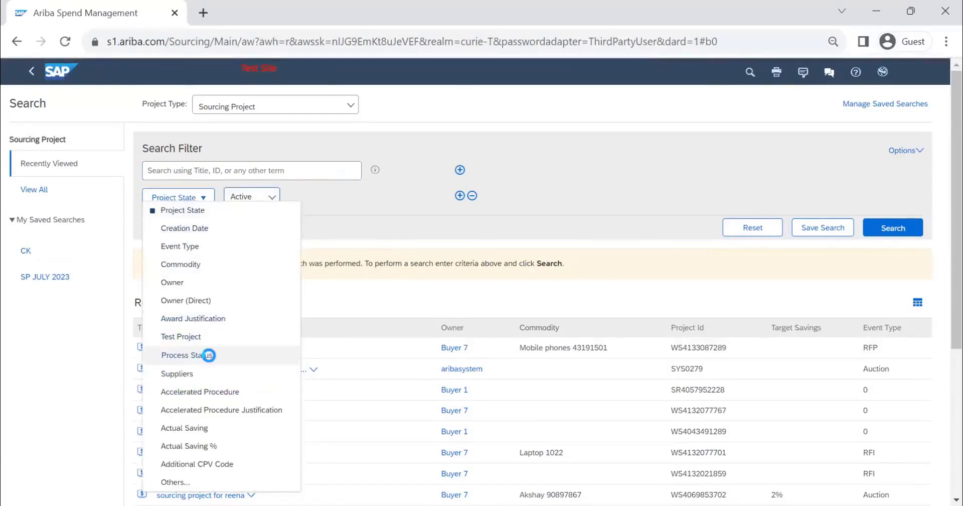
click(267, 197)
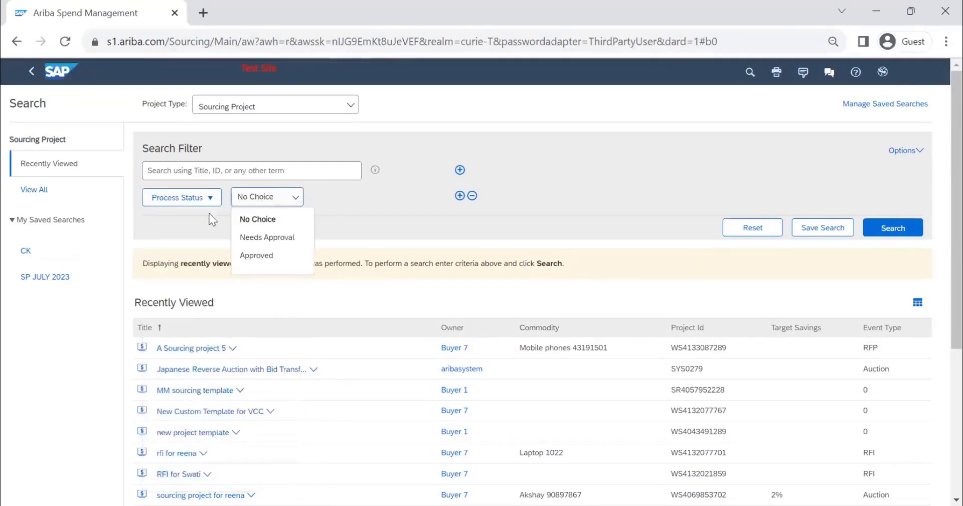
Examine the full list of fields that can be included in the sourcing project search, and cancel the selection.
click(196, 200)
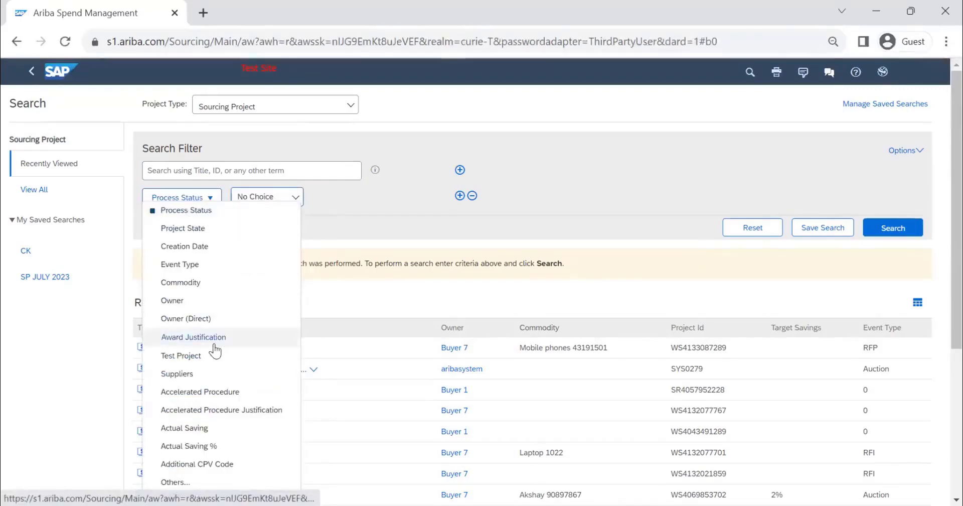
scroll(215, 351, down, 2)
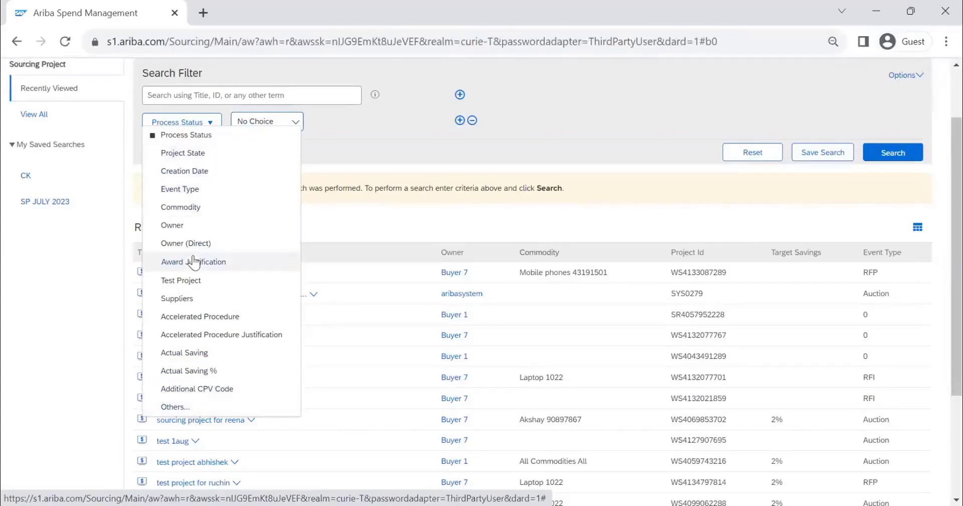
click(190, 409)
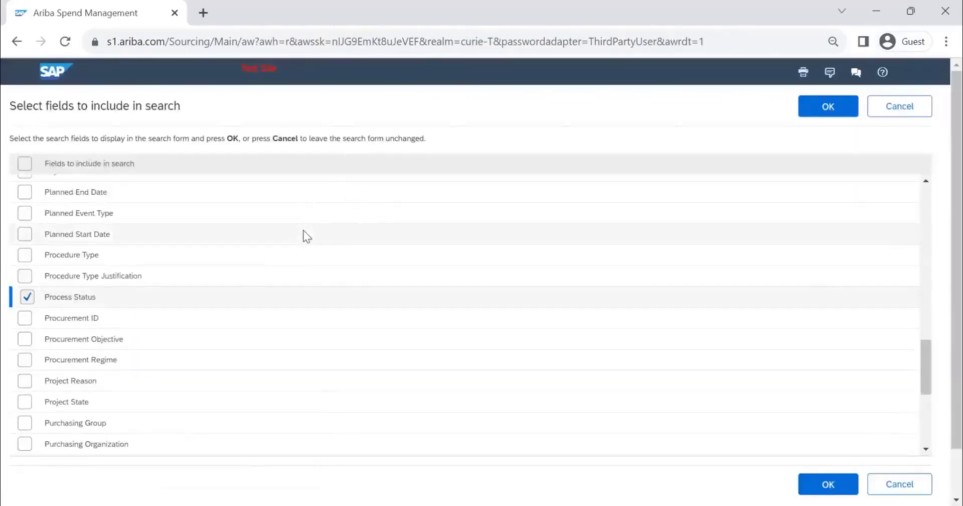
scroll(303, 232, down, 8)
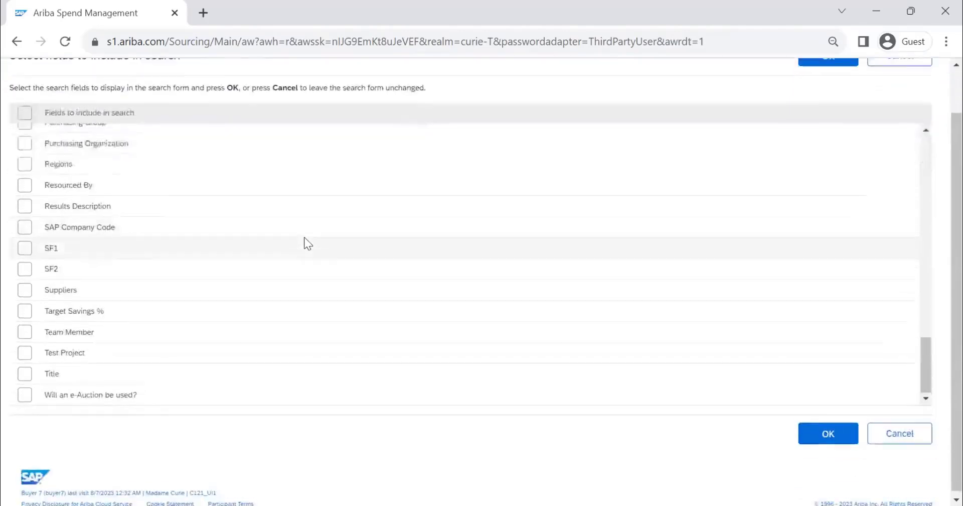
click(899, 105)
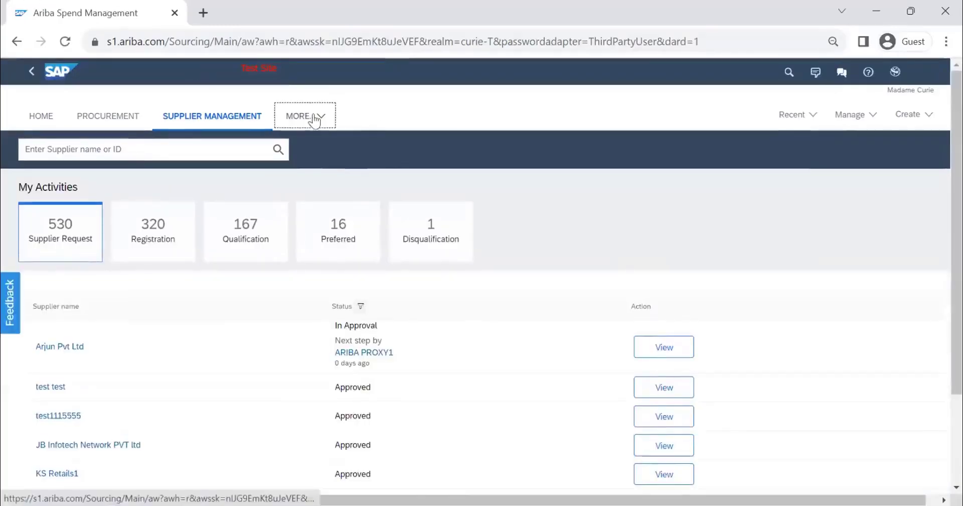
Go to the Sourcing dashboard and list the auction events of the last 12 months that are pending selection.
click(316, 116)
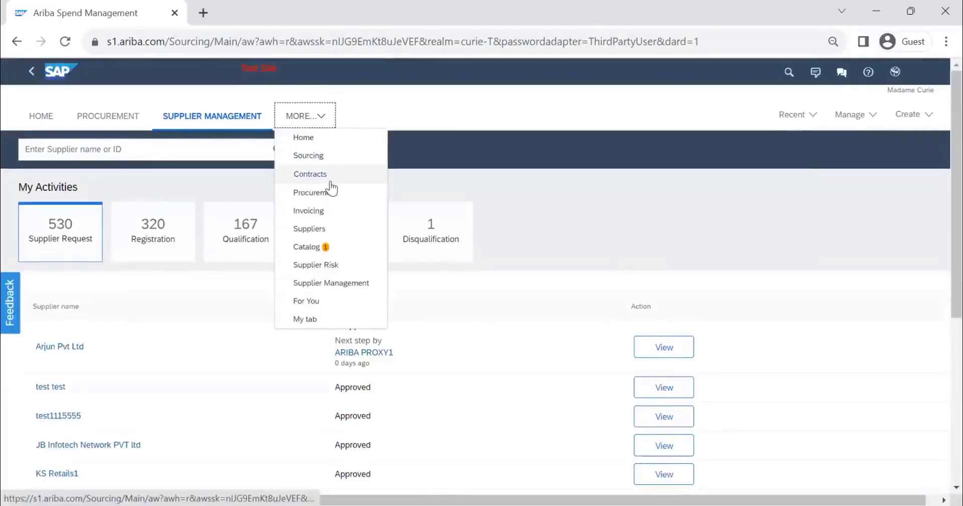
click(344, 174)
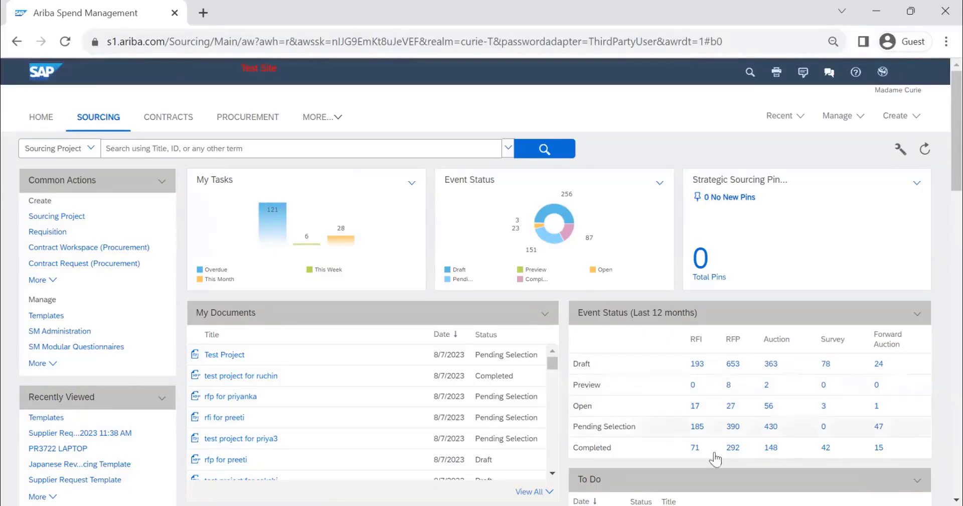
click(772, 428)
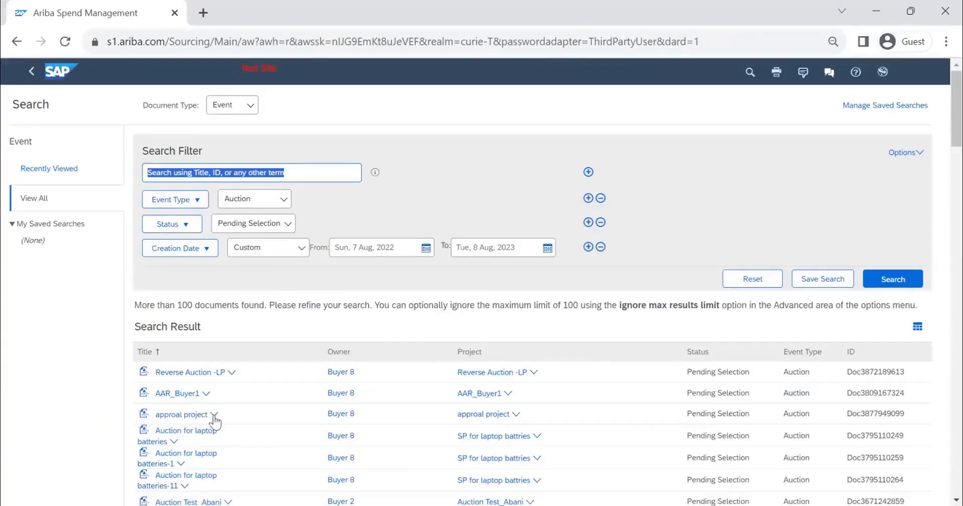
Open the AAR_Buyer1 auction event for monitoring from the search results.
click(205, 394)
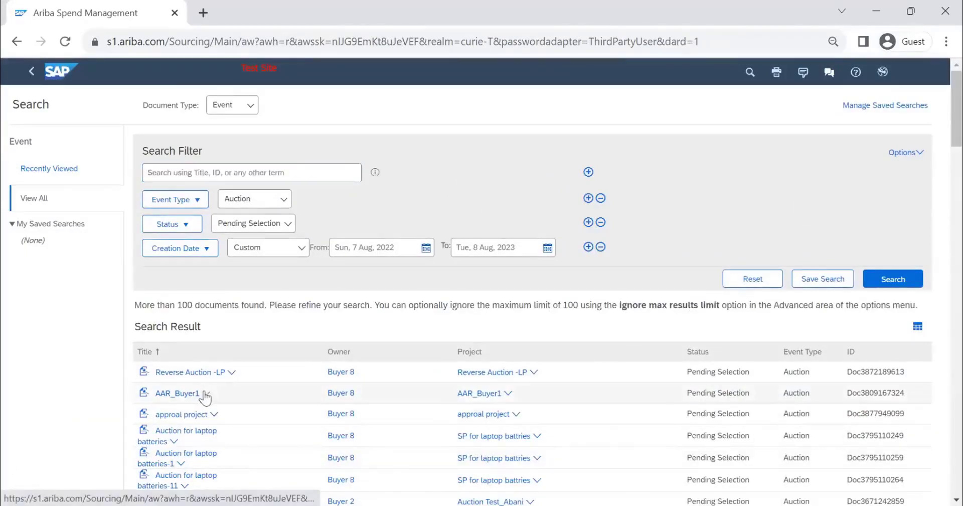
click(206, 394)
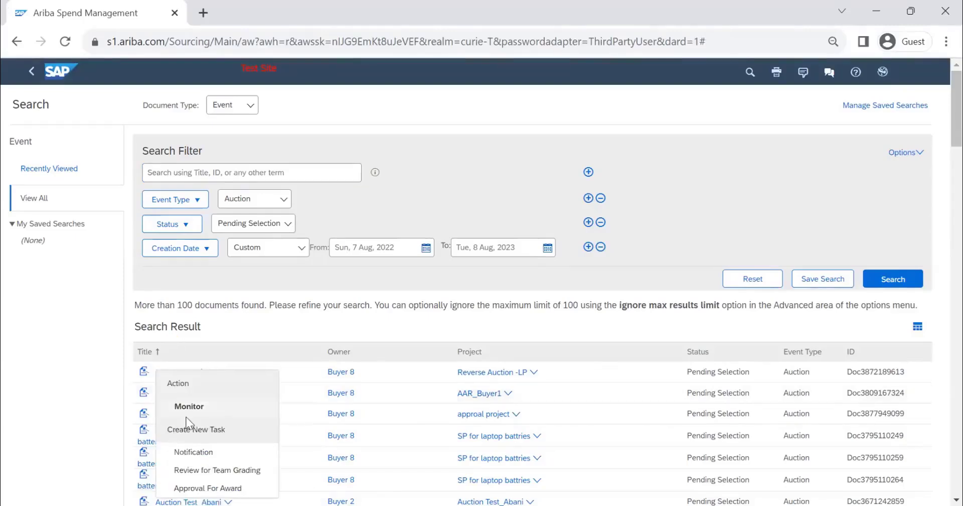
click(189, 406)
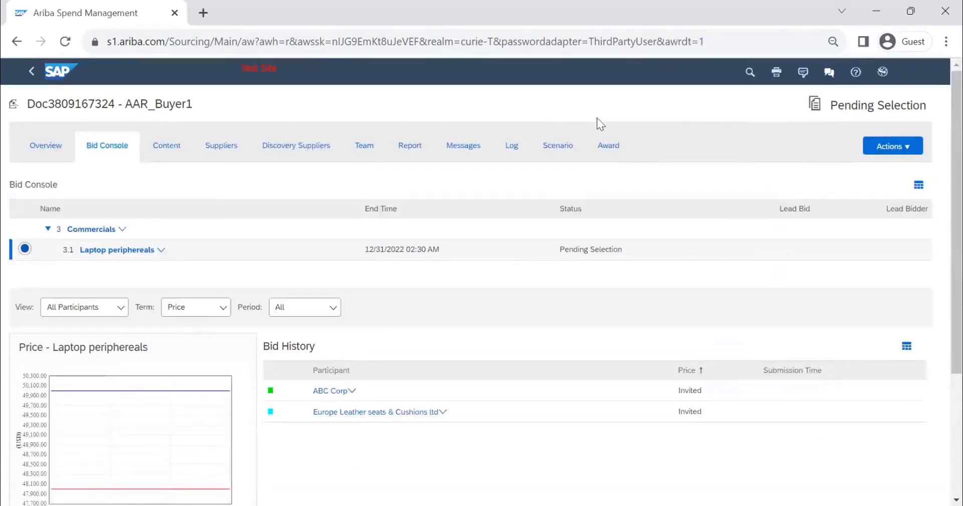
View the event's current awards and start a new award scenario.
click(609, 146)
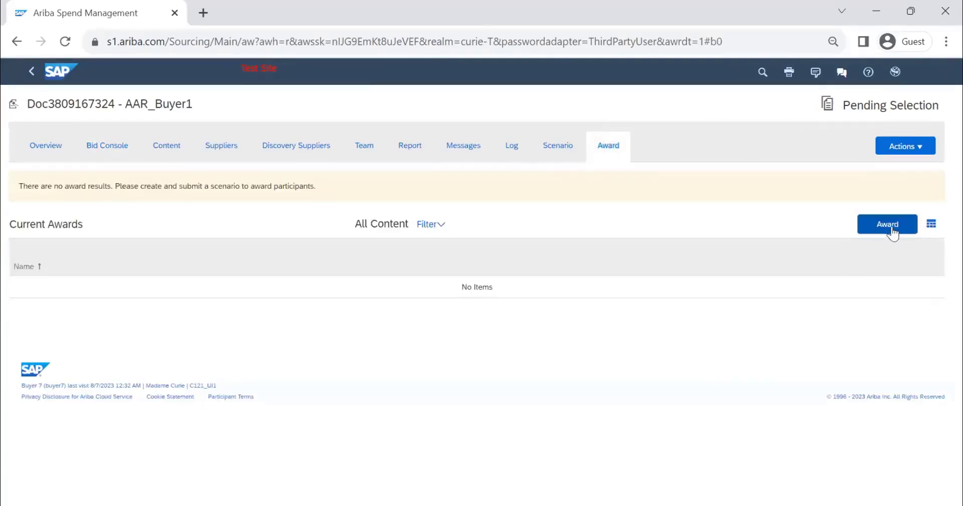
click(932, 224)
click(692, 209)
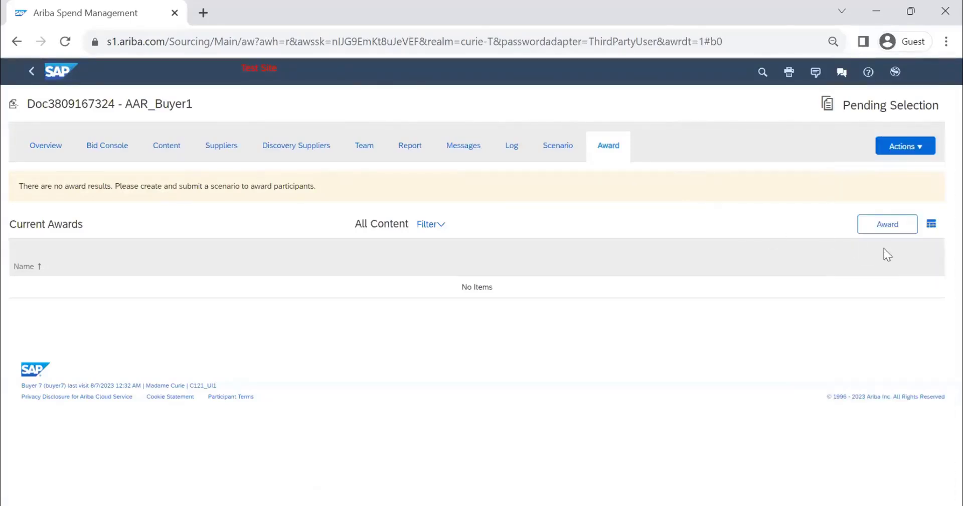
click(883, 230)
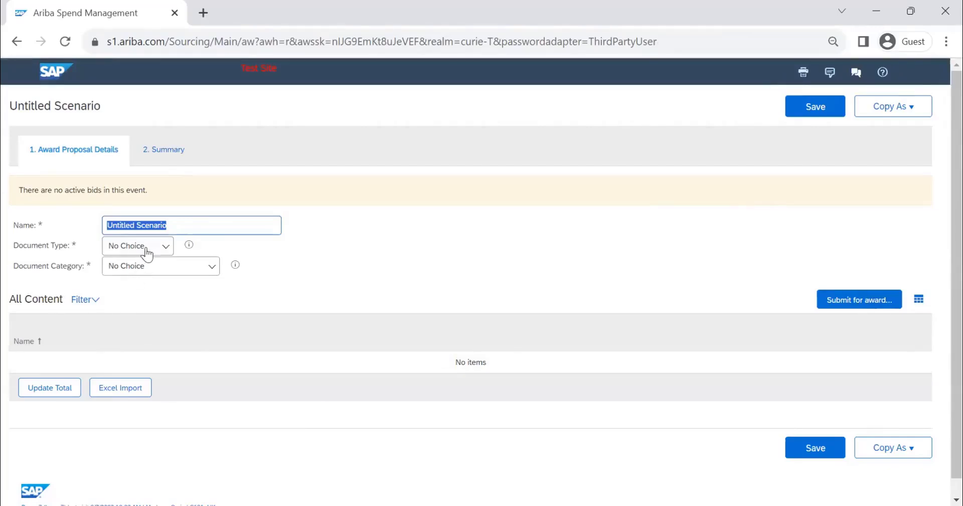
Name the scenario test, with document type Purchase Order and category MK Quantity Contract, and try to submit it for award.
text(test)
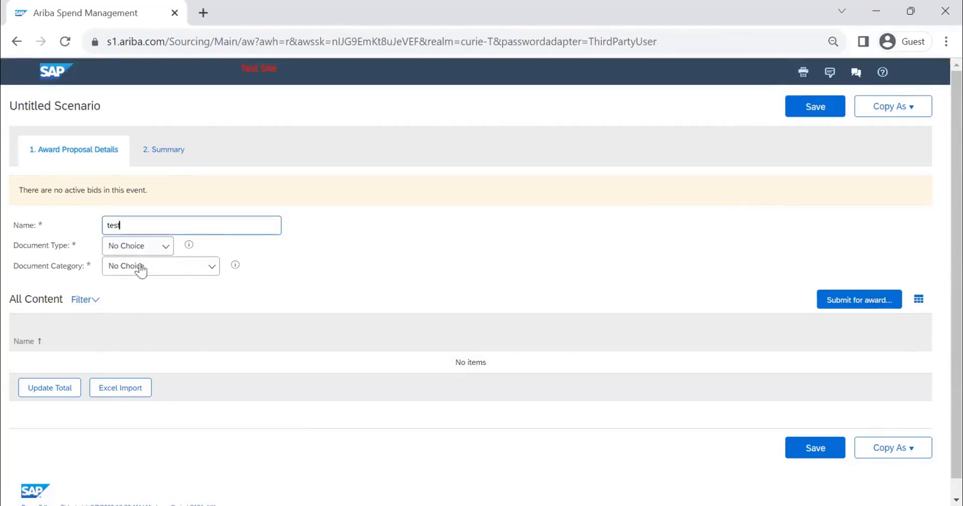
click(847, 303)
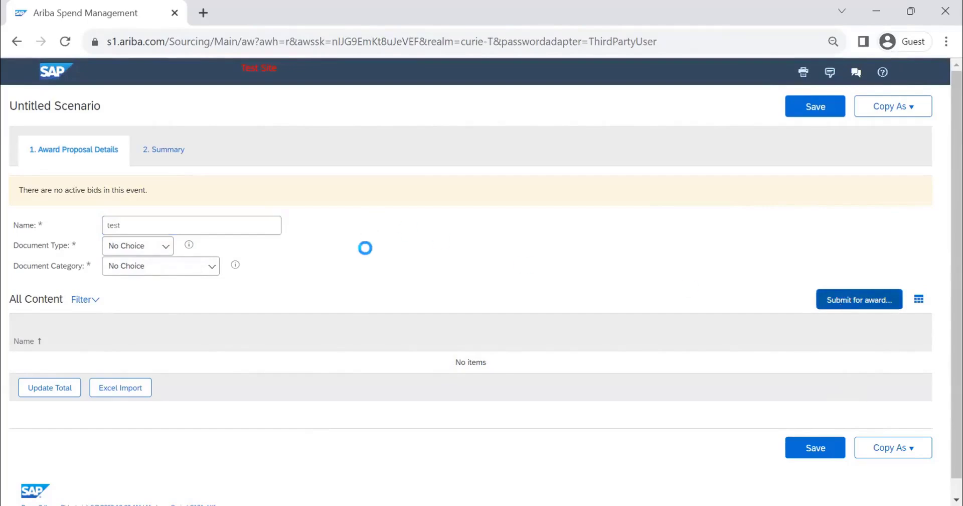
click(150, 246)
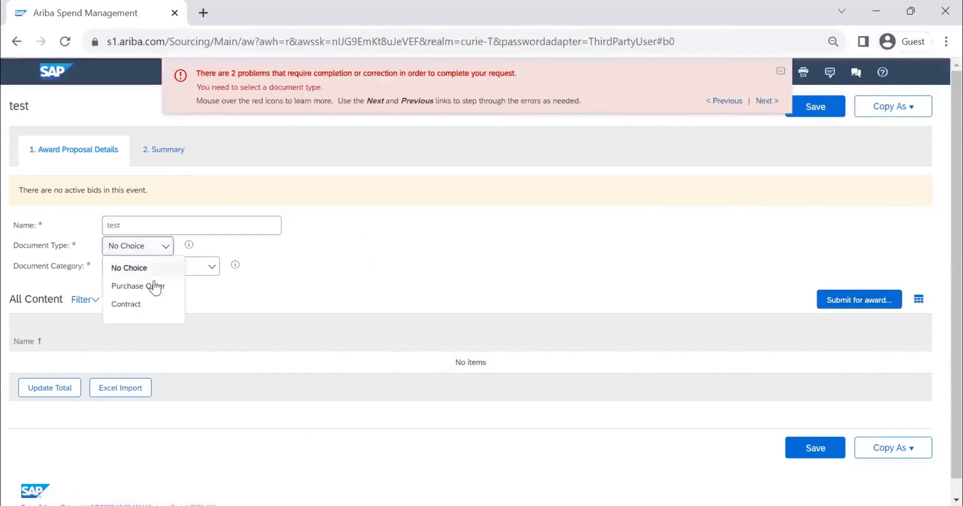
click(153, 285)
click(157, 265)
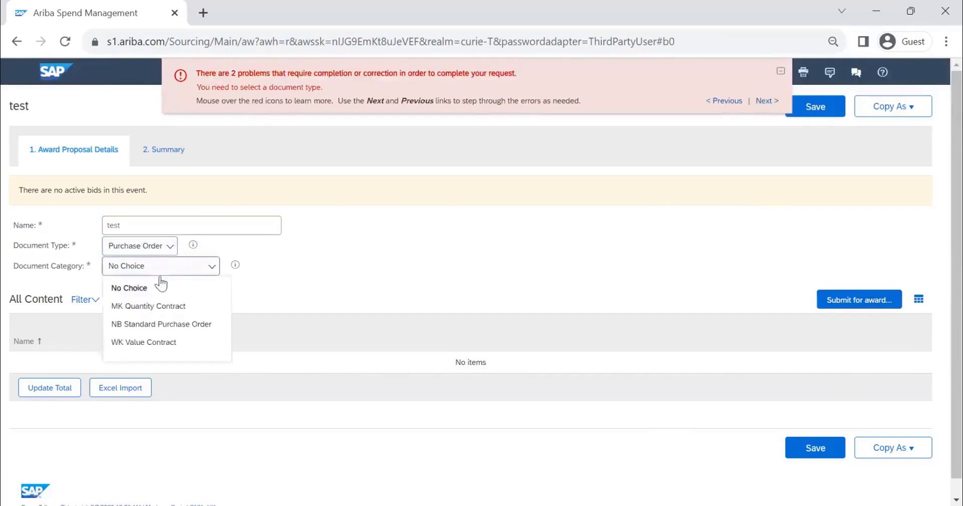
click(167, 307)
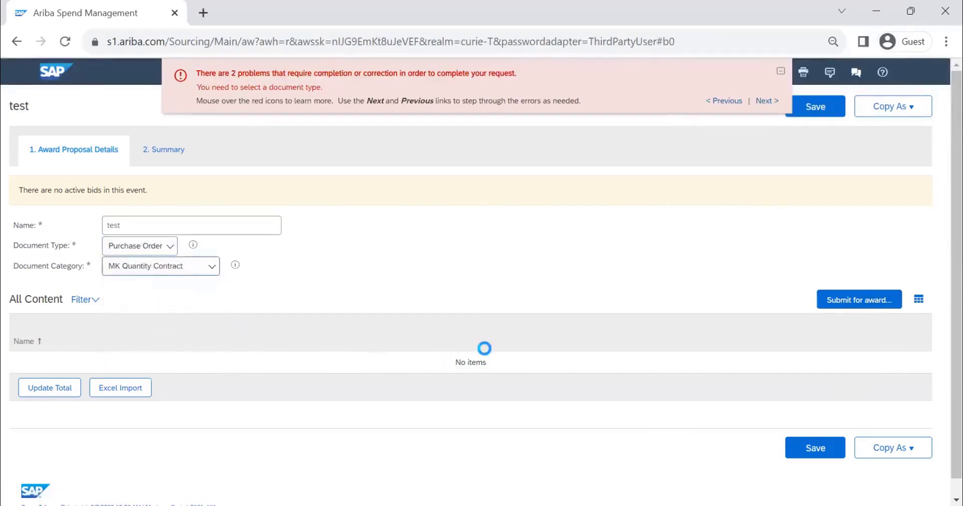
click(840, 301)
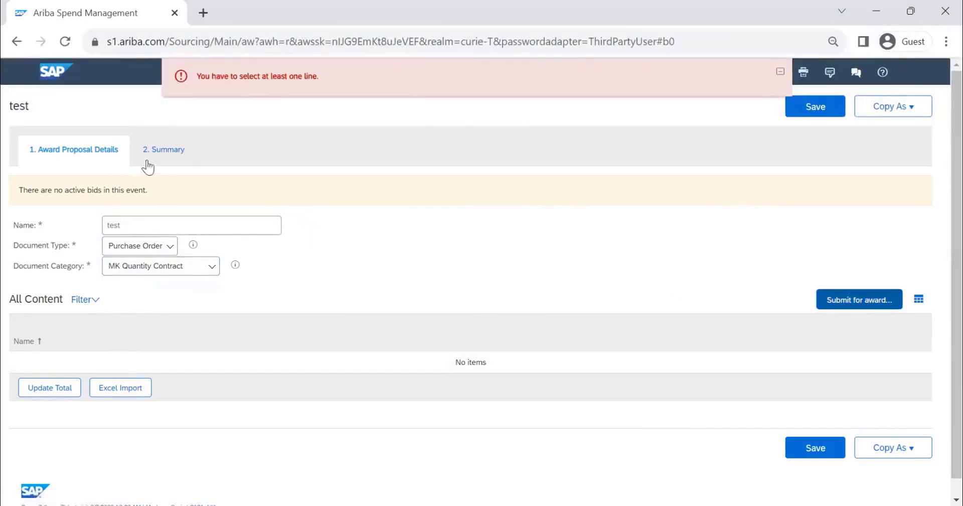
Review the test scenario's award summary and save the scenario.
click(163, 164)
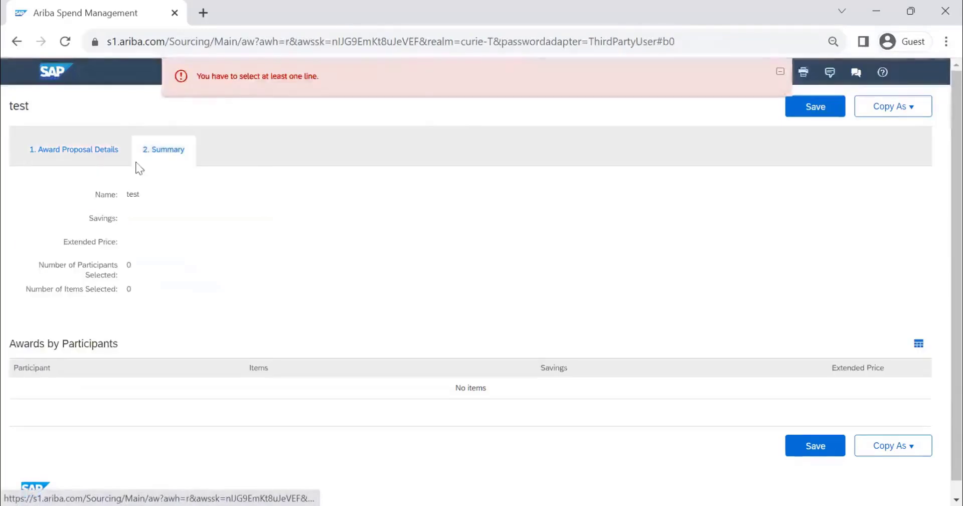
click(107, 151)
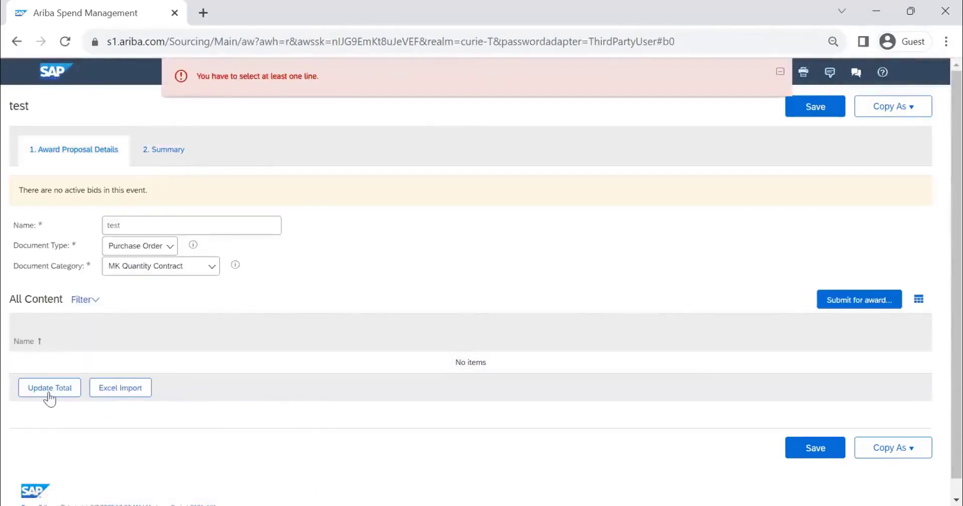
click(811, 454)
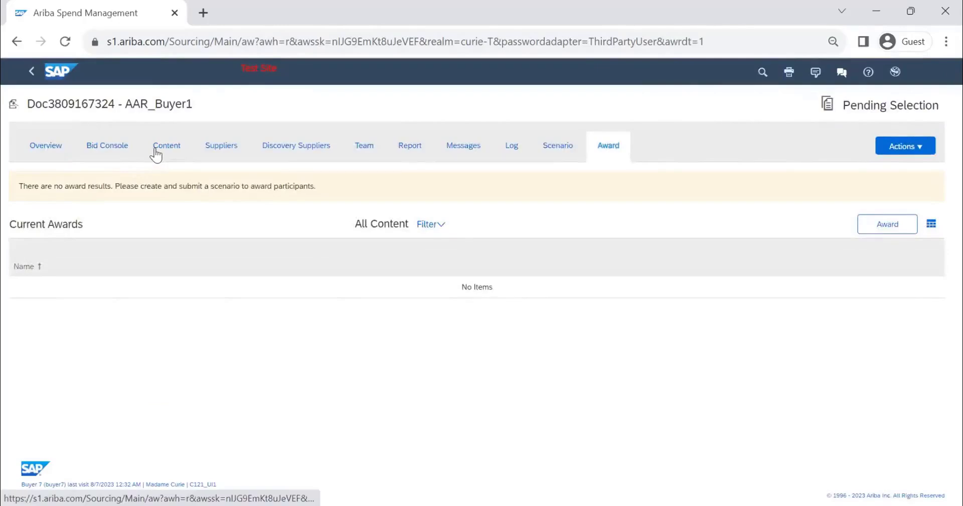
Look through the AAR_Buyer1 event's content and invited suppliers, and return to the event search results.
click(157, 147)
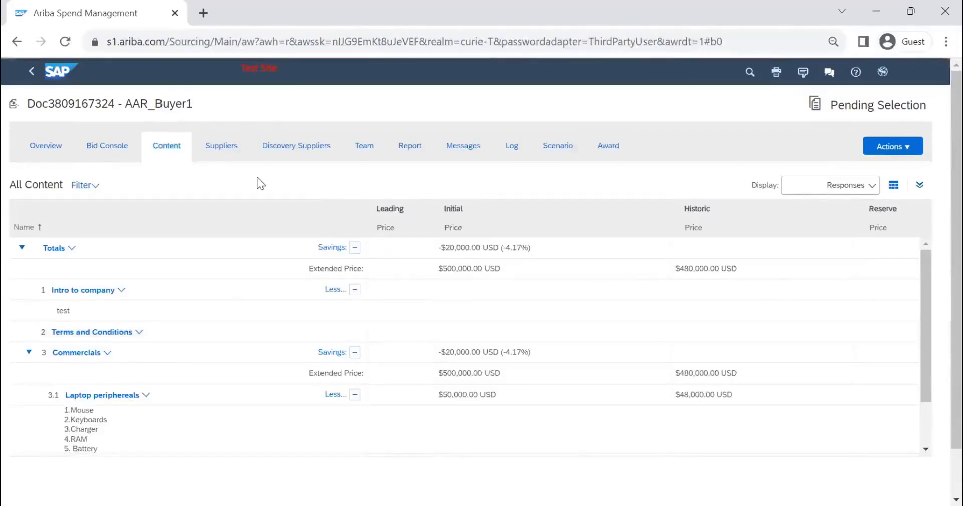
click(220, 150)
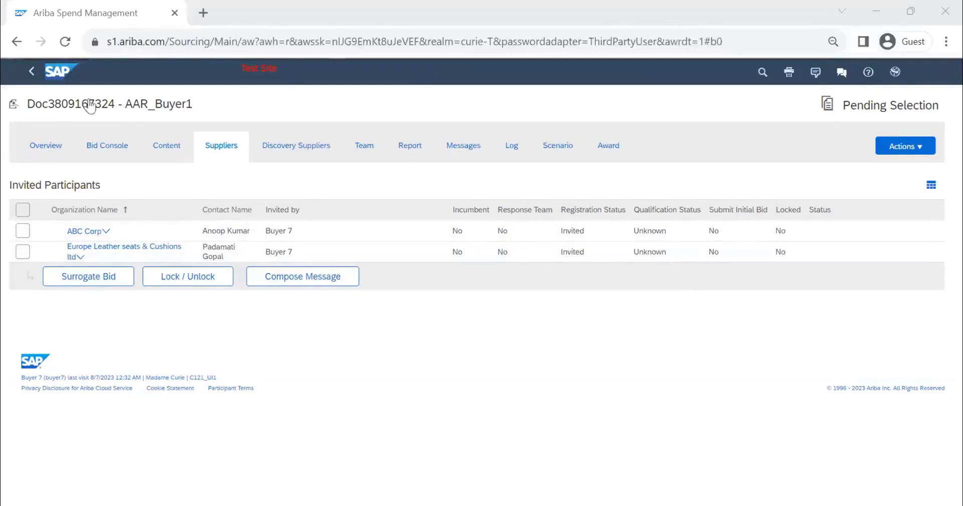
click(31, 73)
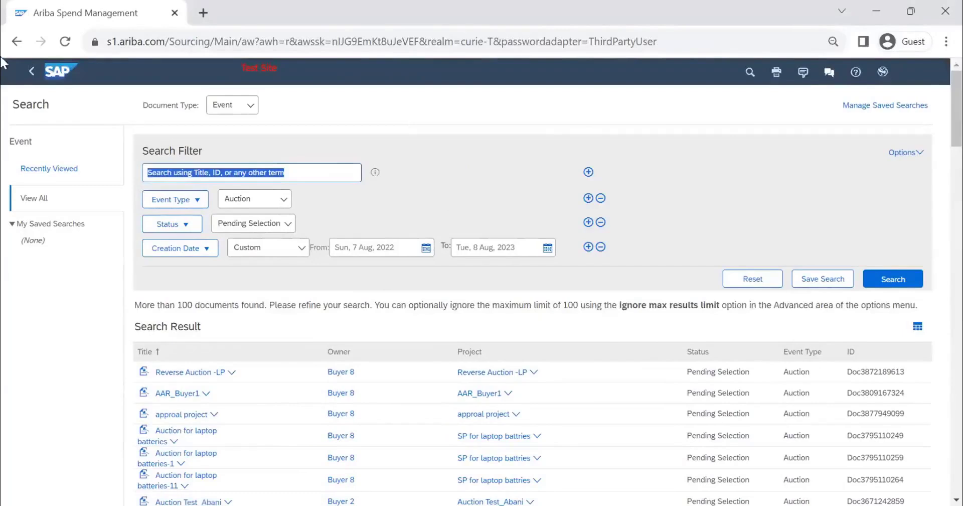
From the Sourcing dashboard, list the completed auction events of the last 12 months and open the first one for monitoring.
click(755, 280)
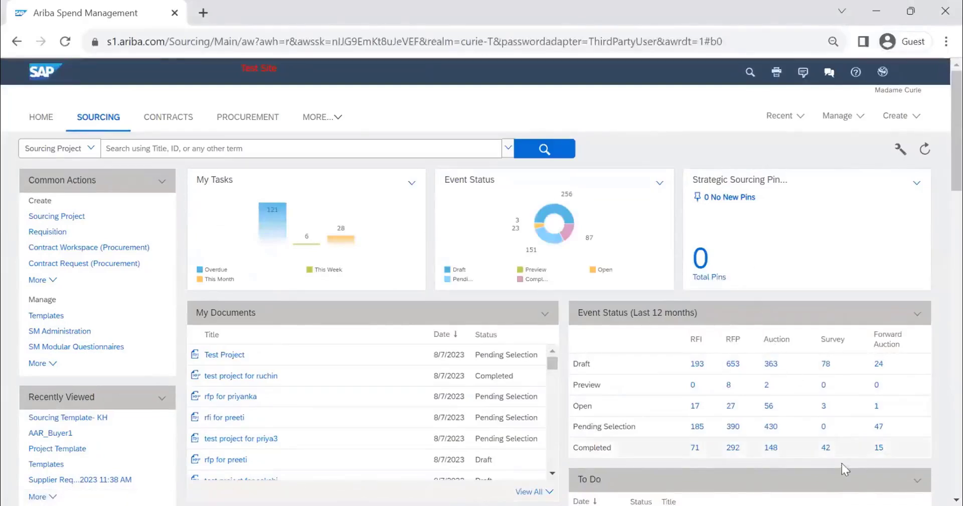
click(773, 448)
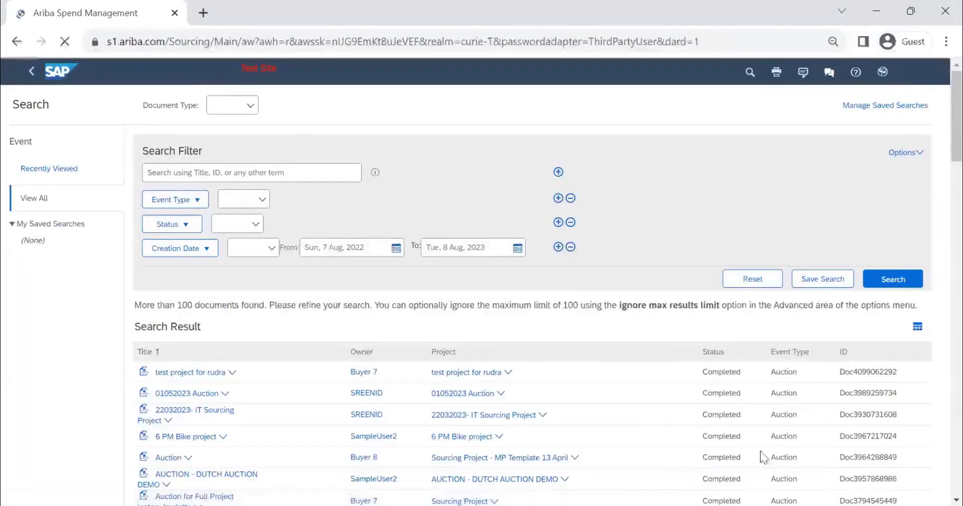
click(213, 374)
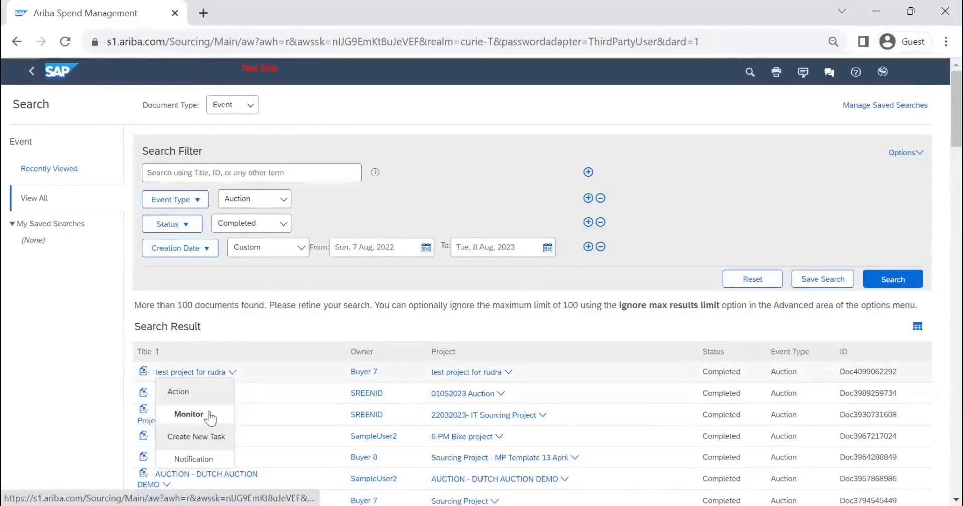
click(211, 412)
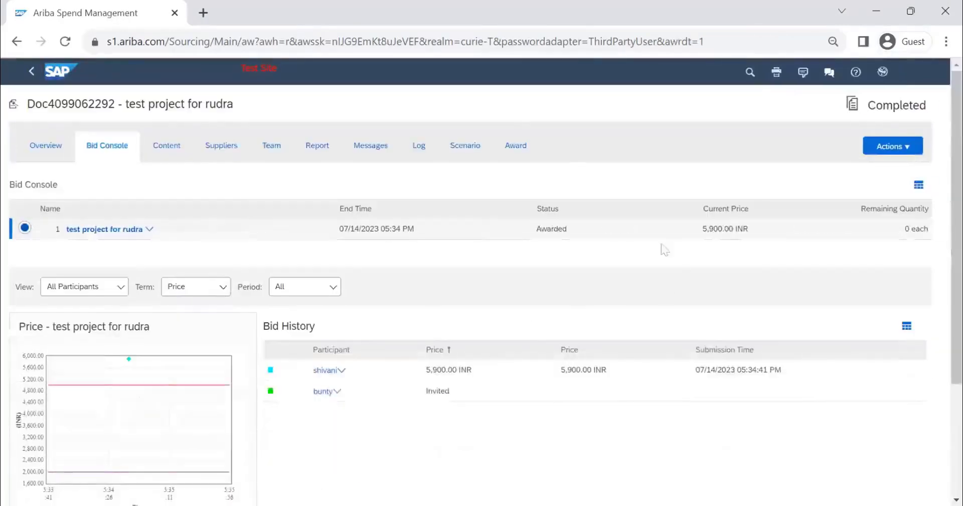
View the completed event's current awards and start a new contract for the awarded supplier.
click(508, 148)
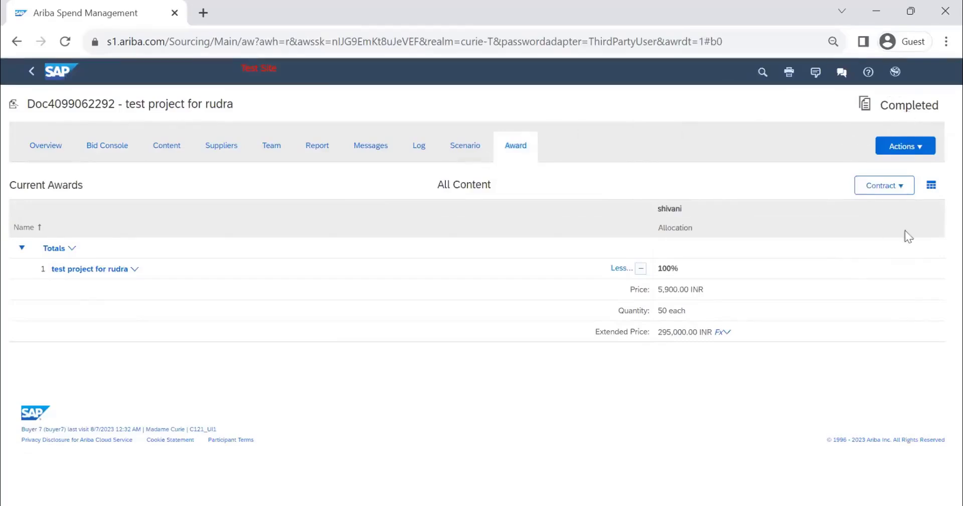
click(871, 187)
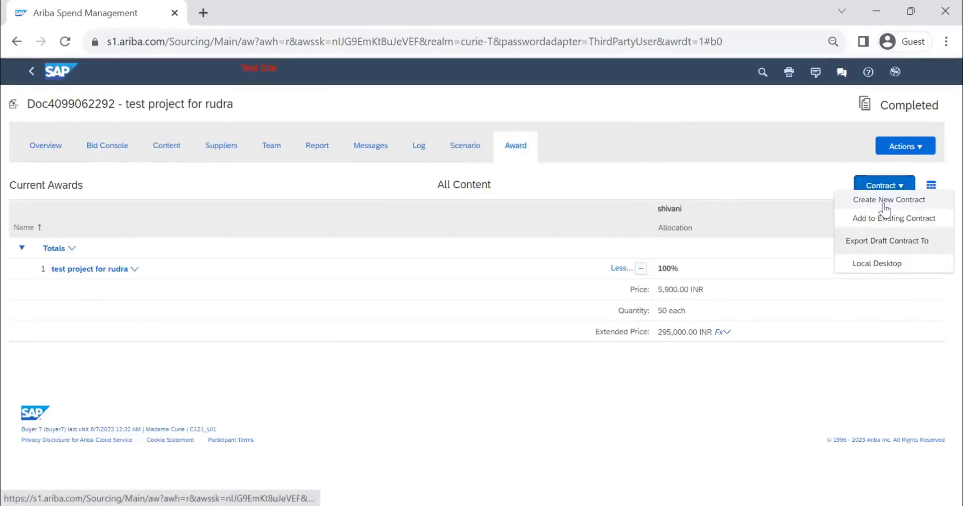
click(885, 204)
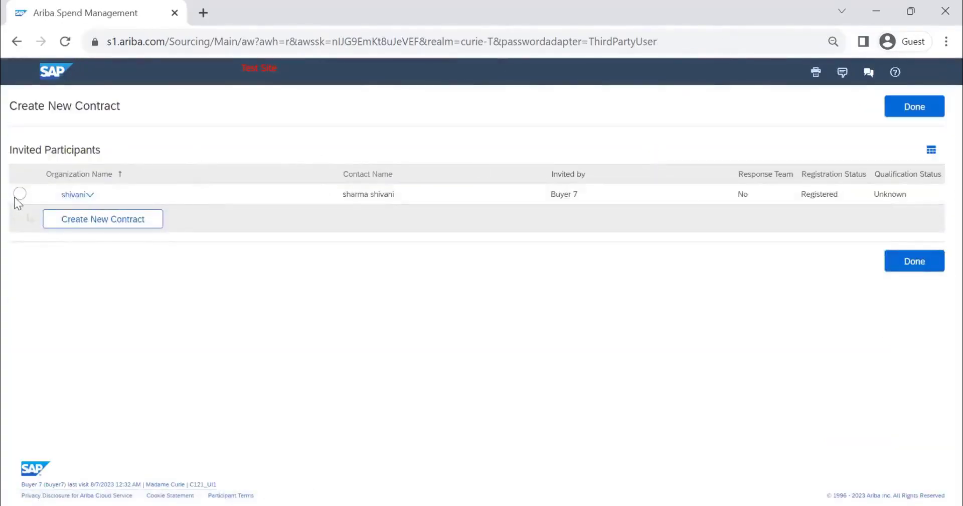
click(19, 194)
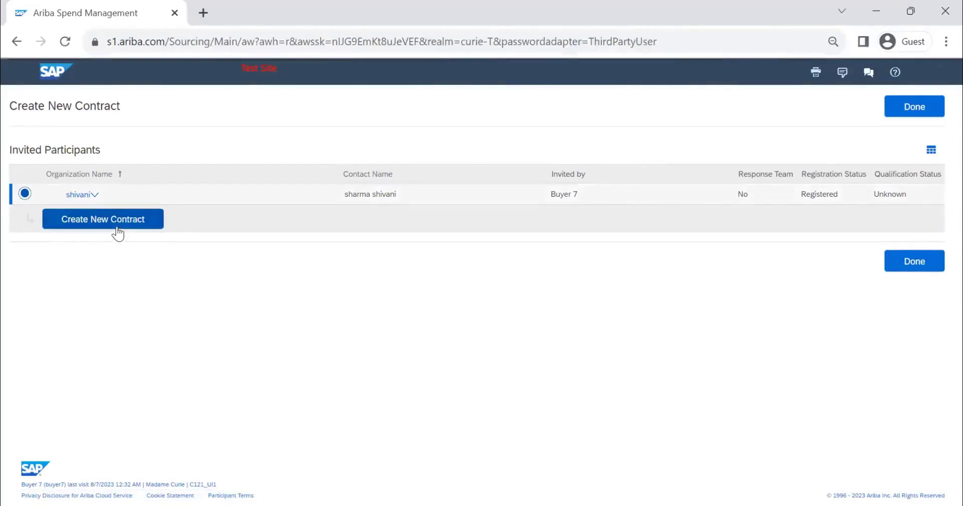
click(114, 225)
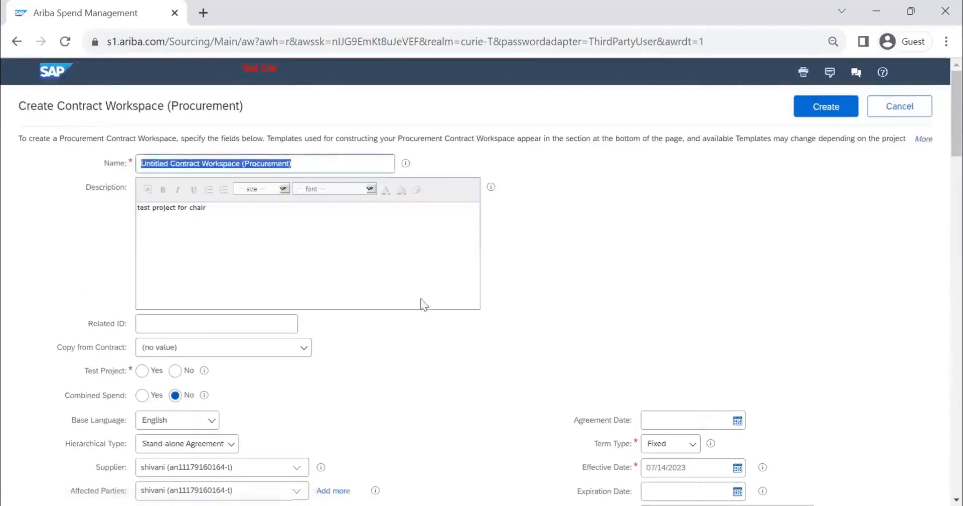
Look over the prefilled contract workspace fields and templates, and leave the contract creation without saving.
scroll(615, 338, down, 12)
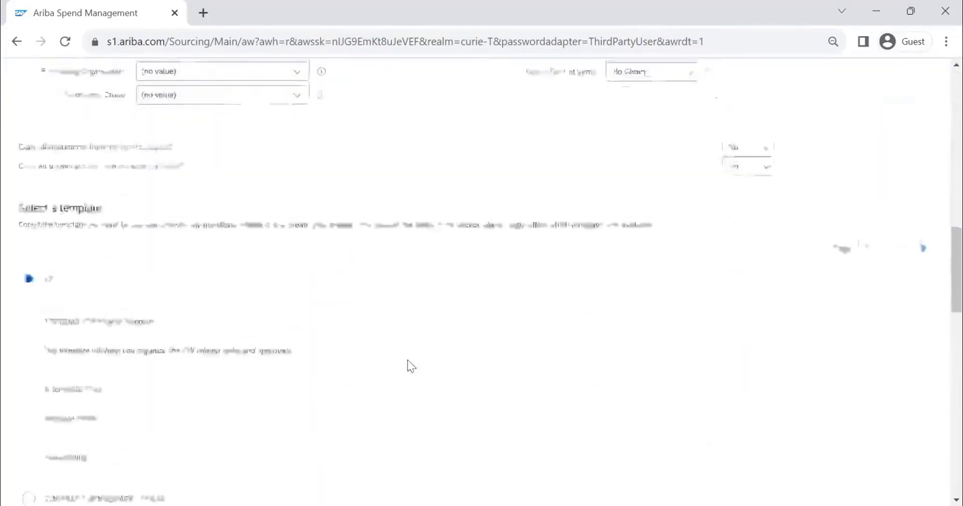
scroll(407, 359, up, 5)
scroll(230, 121, up, 5)
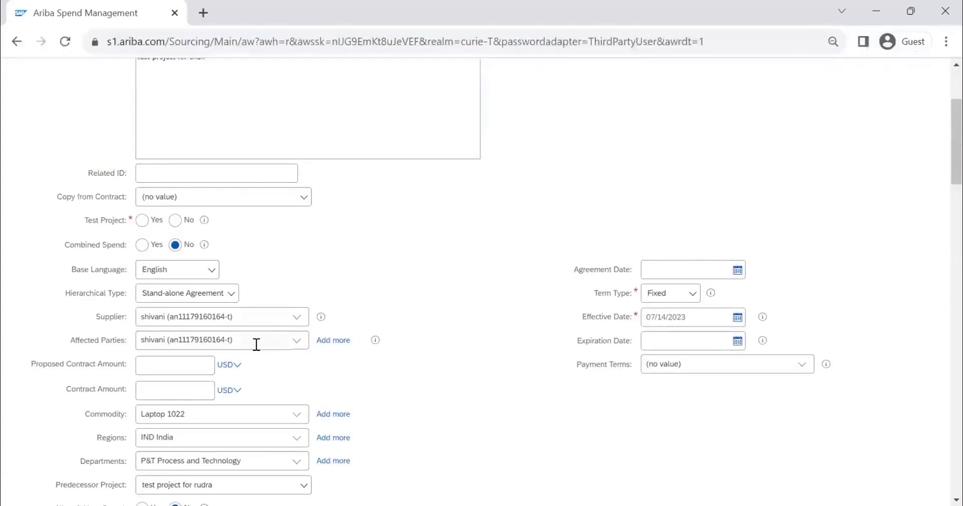
scroll(474, 356, up, 3)
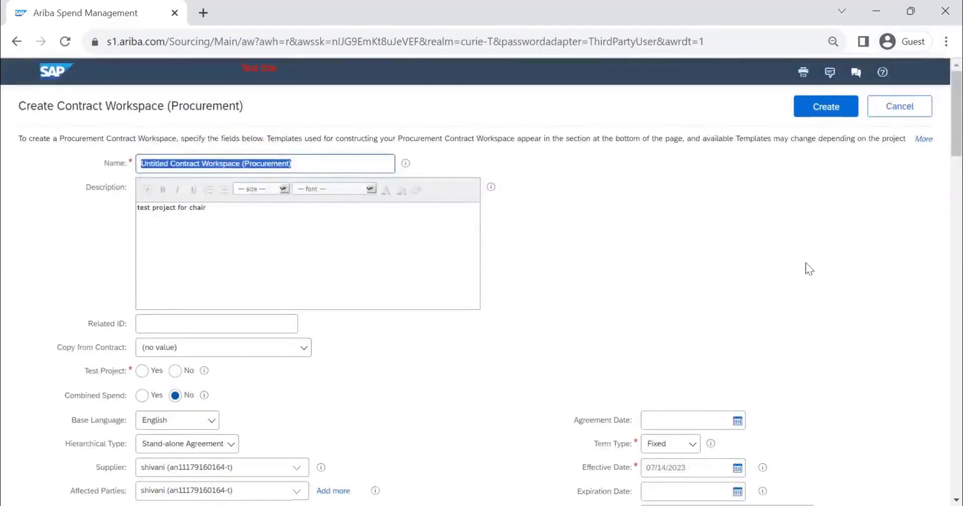
click(901, 112)
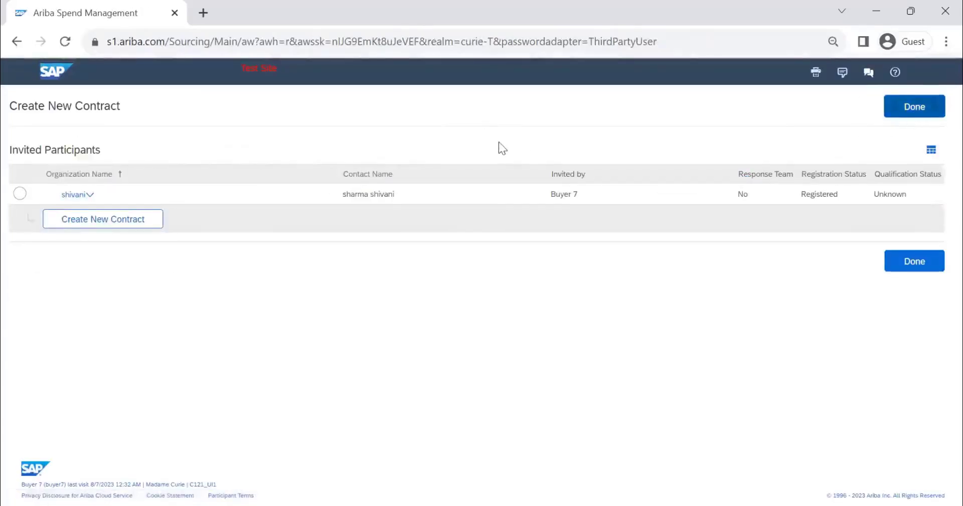
click(906, 116)
From the Sourcing dashboard, start a procurement contract workspace and name it CW LAPTOP CONTRACT TEST SUPPLIER.
click(59, 75)
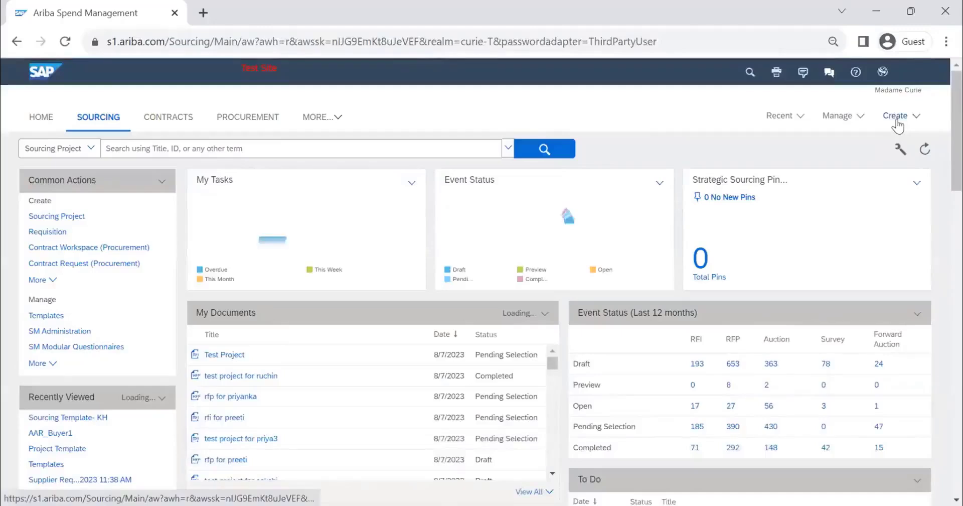
click(896, 118)
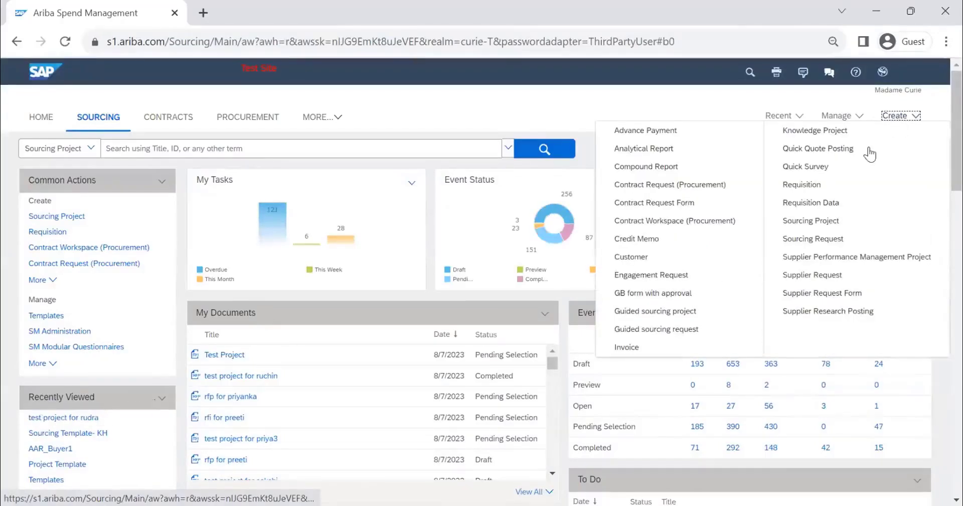
click(685, 220)
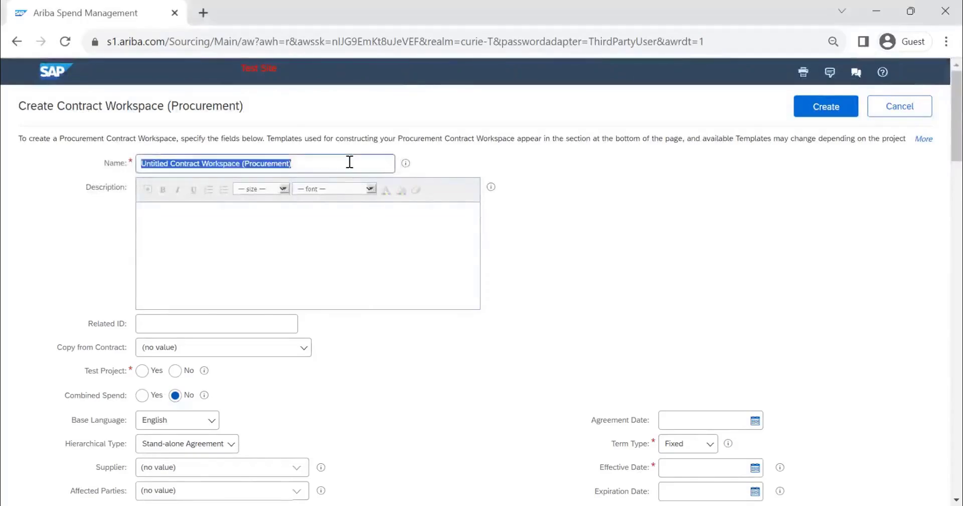
text(CW)
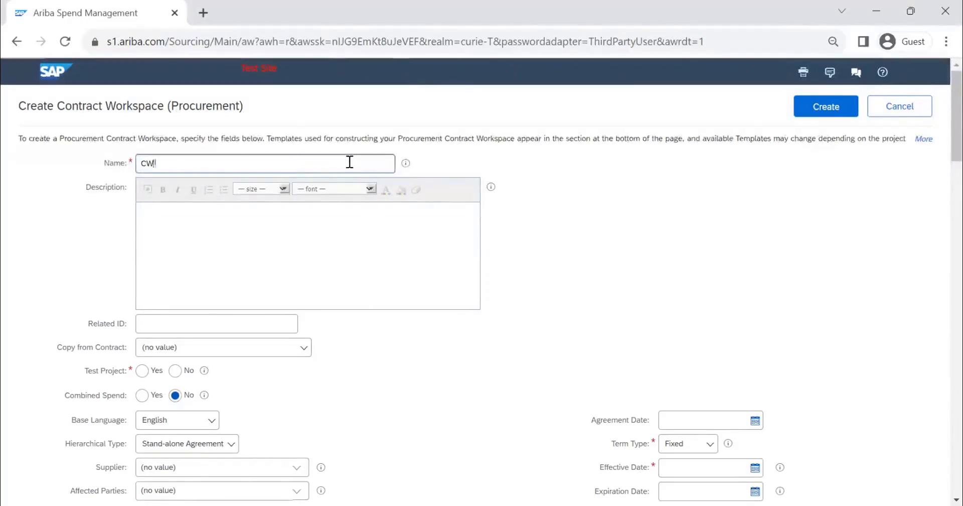
text( LAPTOP CONTRAC)
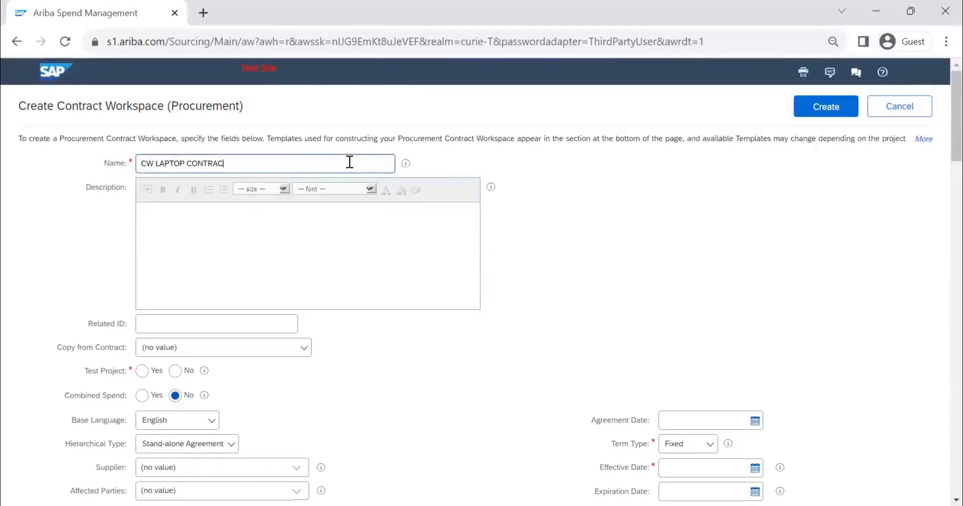
text(T TEST SUPPL)
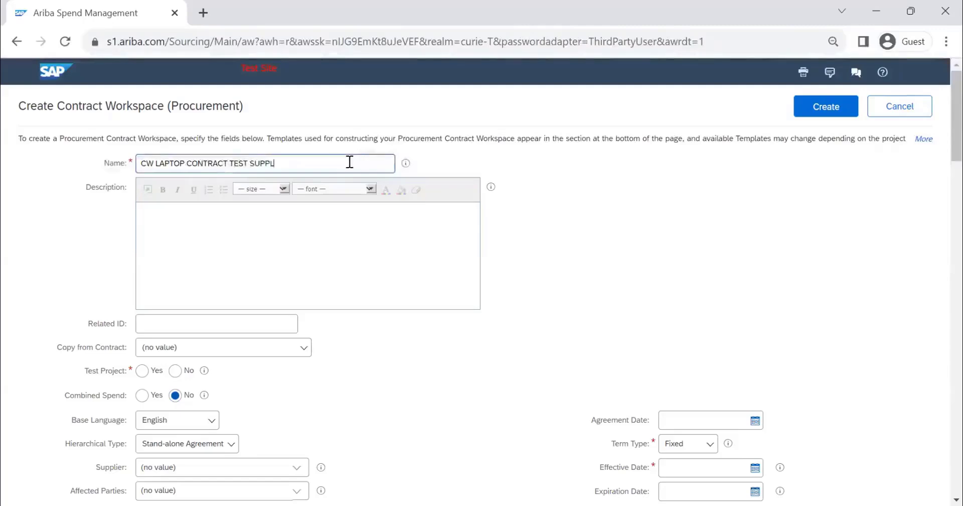
text(IER)
Copy the workspace name into its description.
key(ctrl+a)
key(ctrl+c)
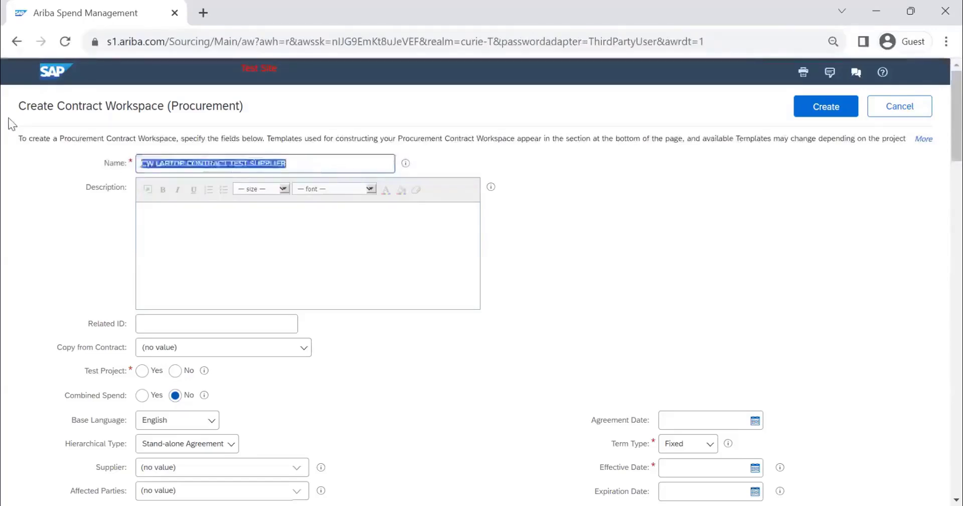
click(243, 231)
key(ctrl+v)
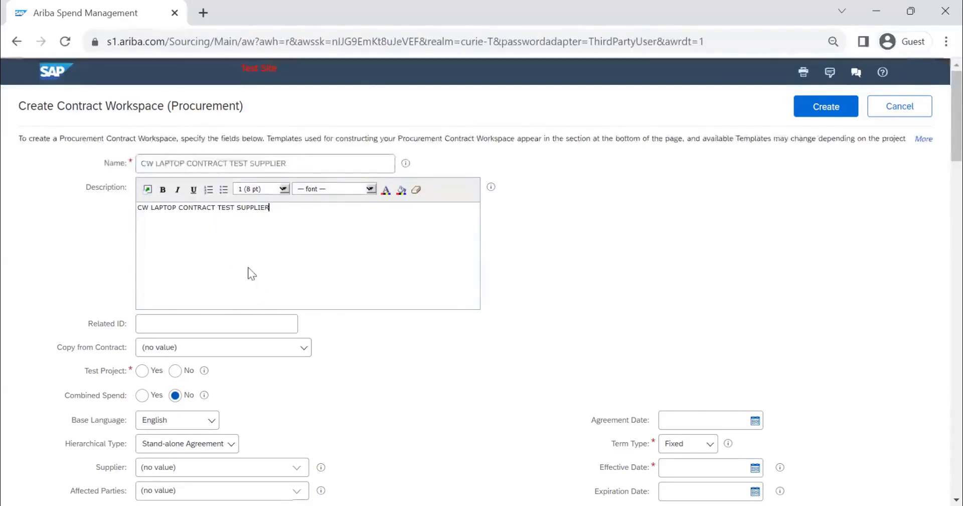
Set the contract workspace's Related ID to S91000898.
scroll(251, 274, down, 3)
click(236, 255)
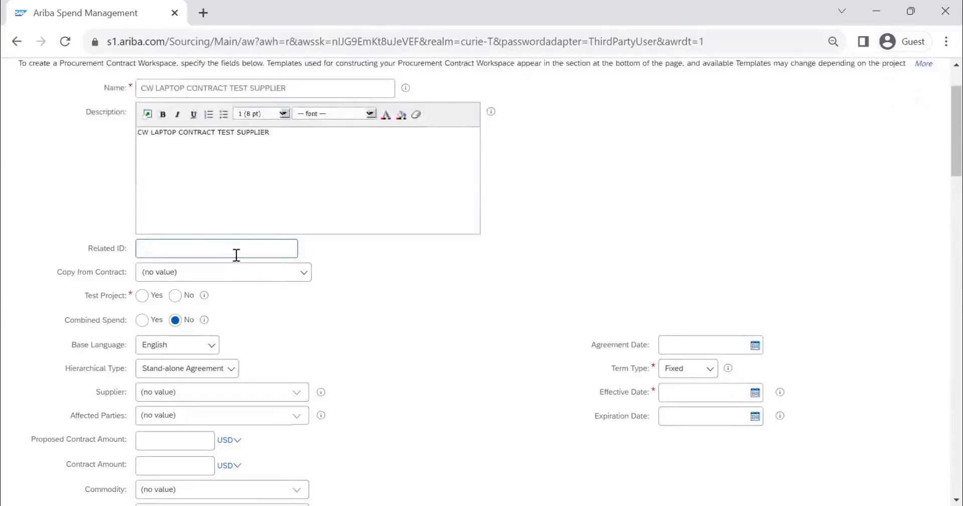
scroll(236, 255, up, 3)
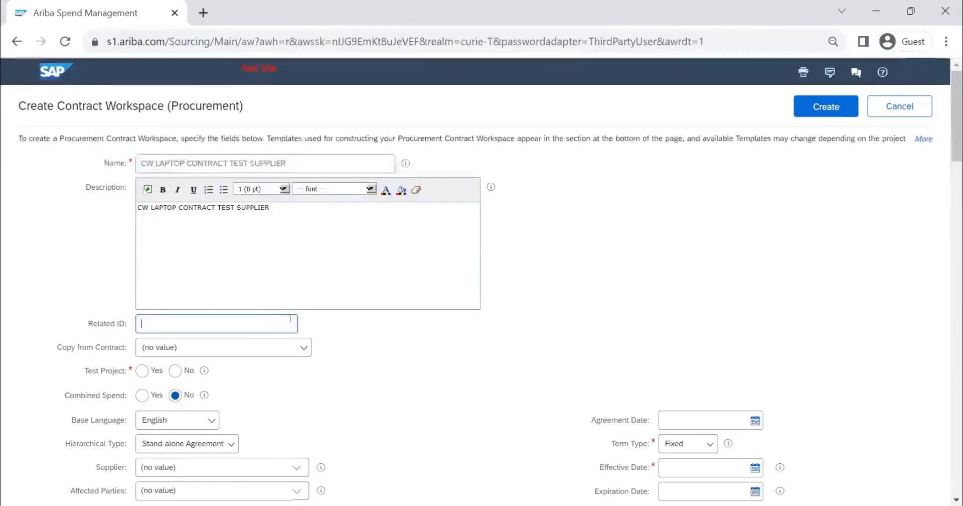
text(S)
key(BackSpace)
text(9100)
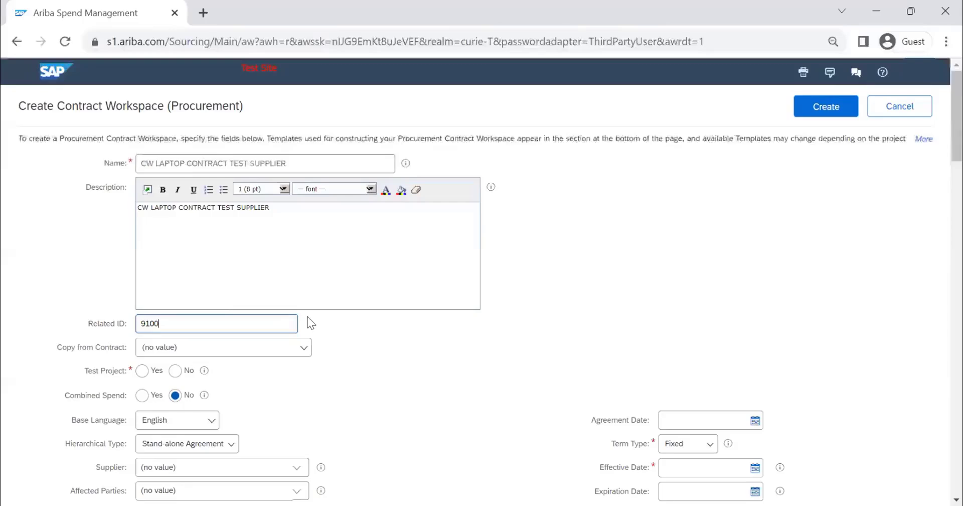
text(0898)
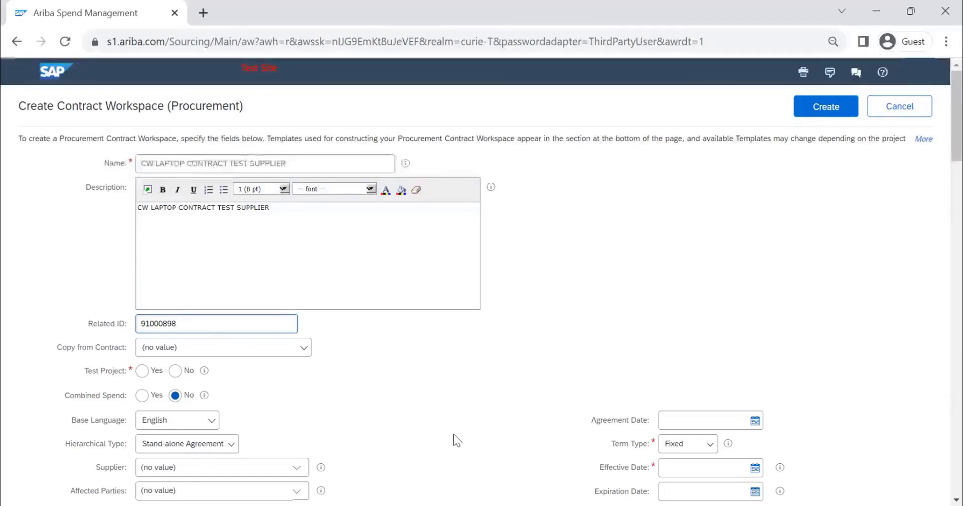
text(S)
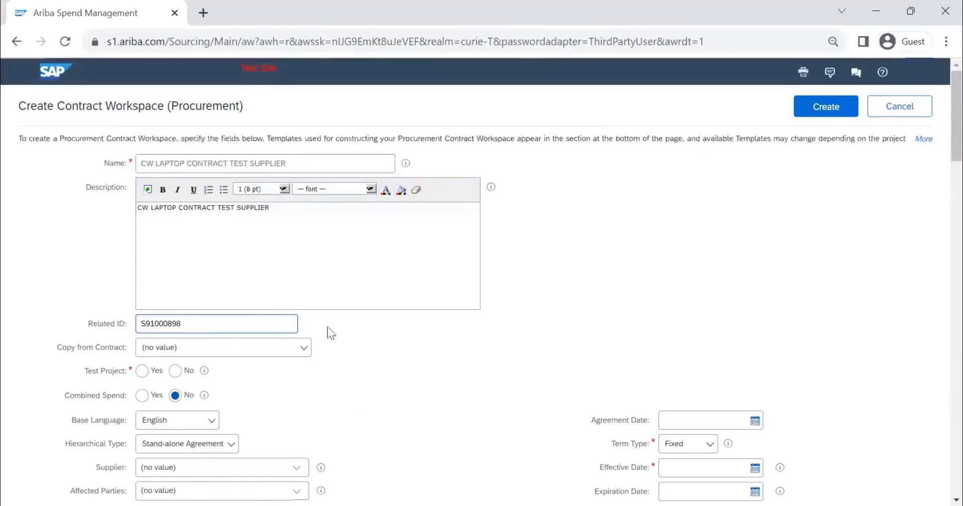
click(387, 330)
Check which existing contracts can be copied from, leaving Copy from Contract without a value.
scroll(346, 295, down, 2)
scroll(350, 301, down, 1)
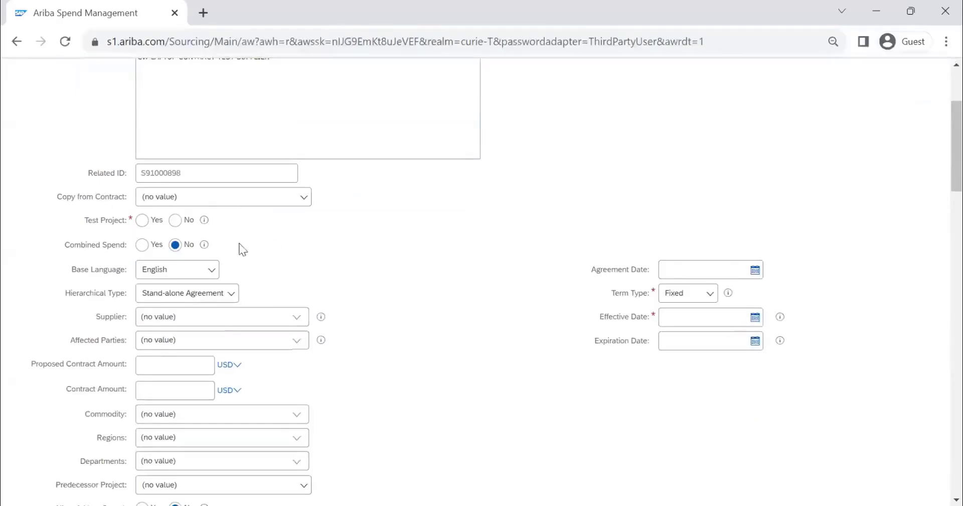
click(304, 200)
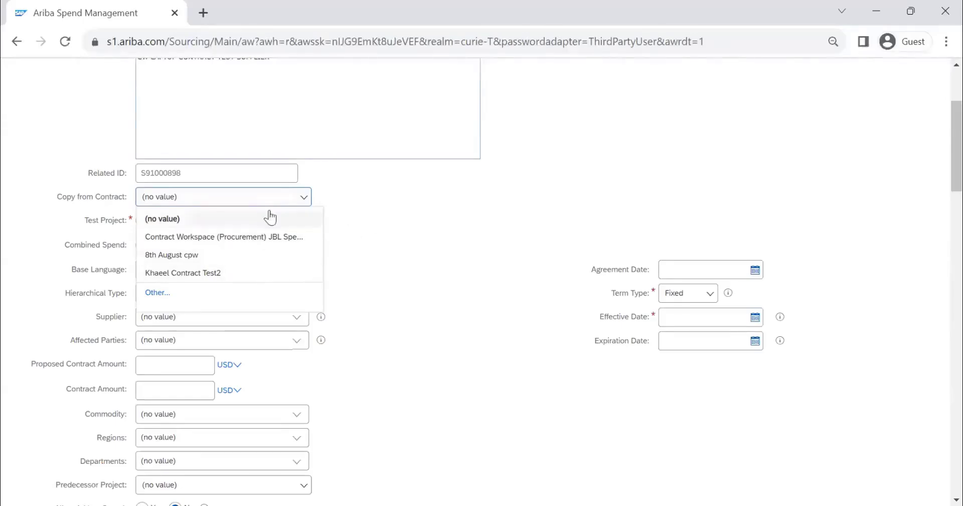
click(426, 228)
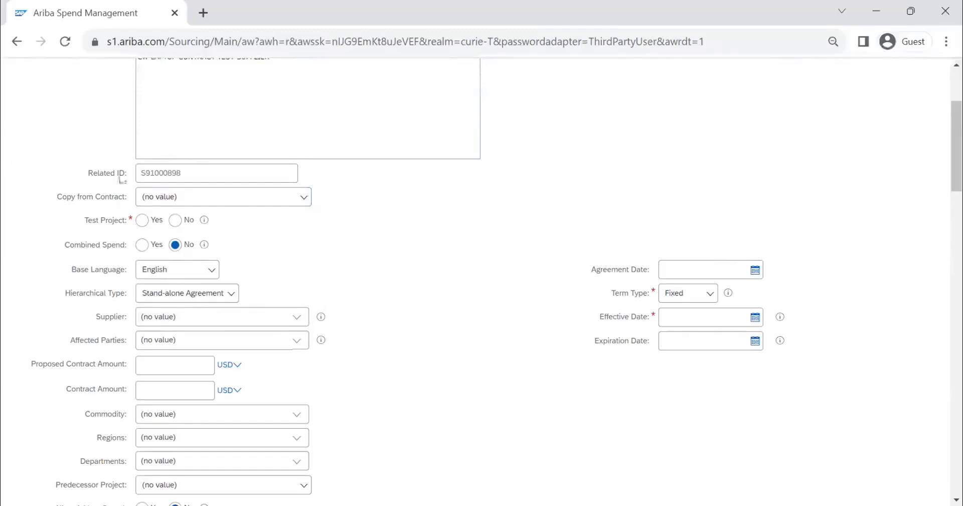
Set Test Project to No for the contract workspace.
scroll(180, 273, up, 2)
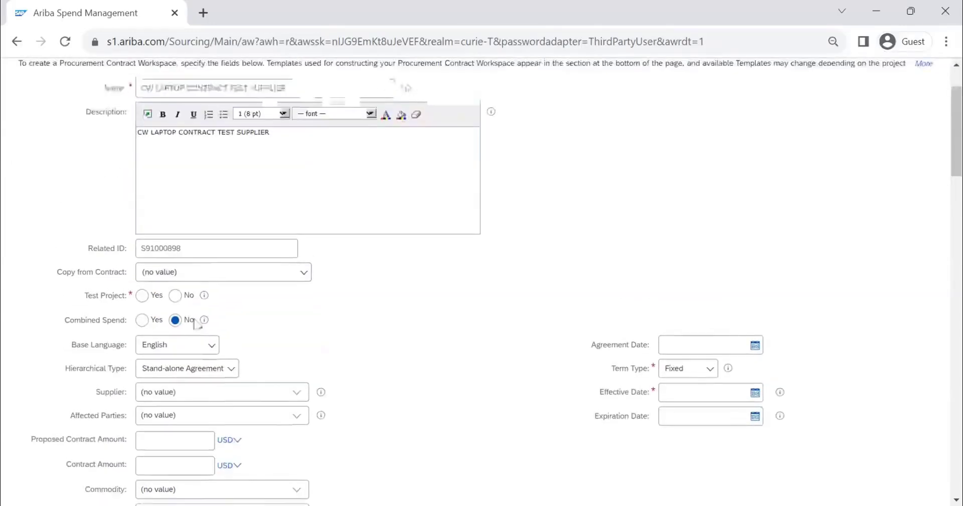
click(174, 297)
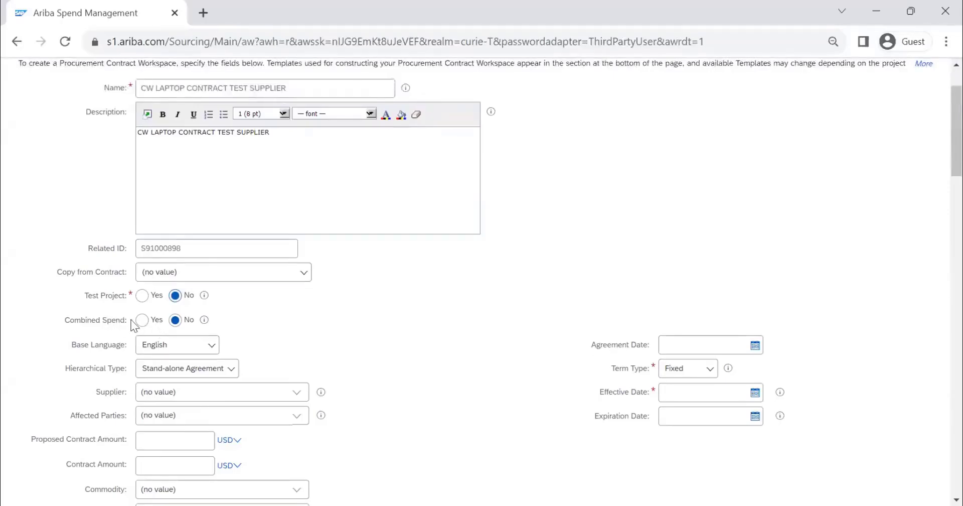
Switch Combined Spend between Yes and No to compare which contract fields each setting offers, leaving it on Yes.
mouse_move(200, 325)
click(152, 320)
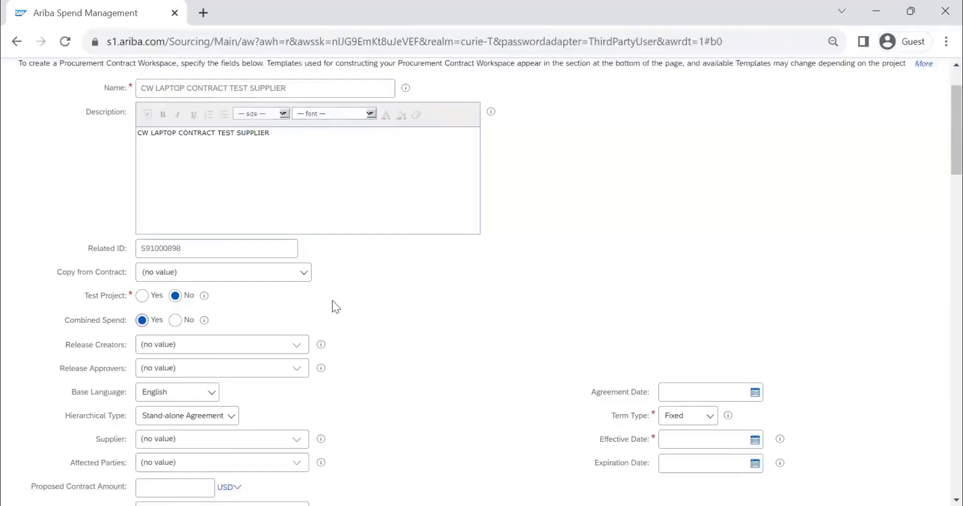
scroll(332, 300, down, 8)
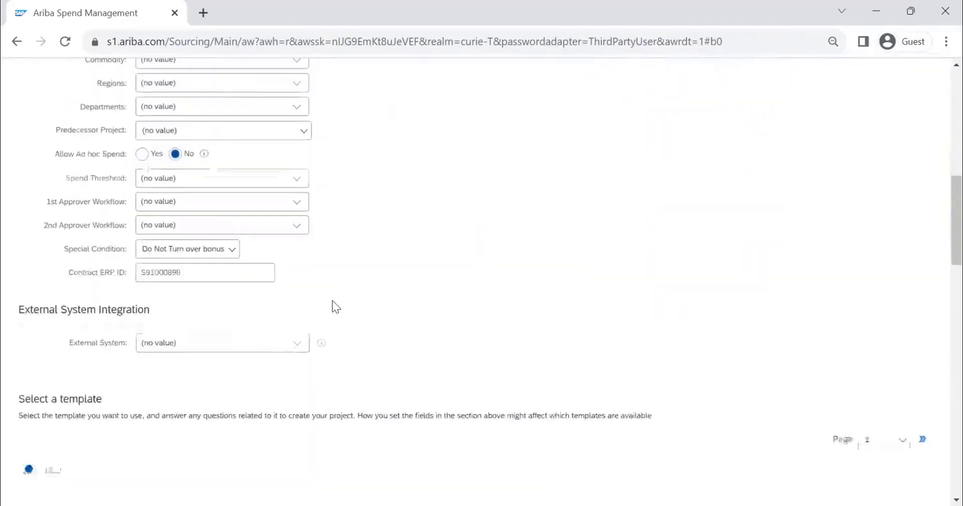
scroll(332, 300, up, 6)
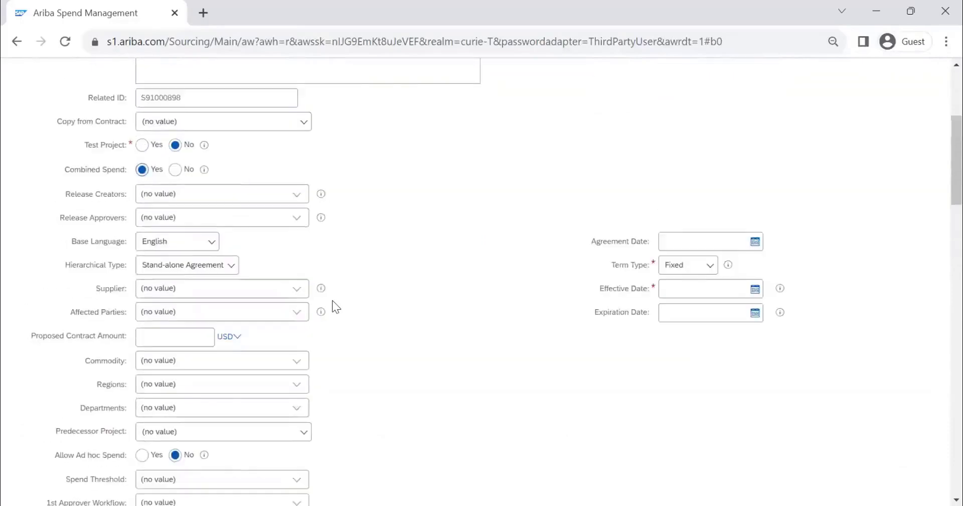
click(175, 169)
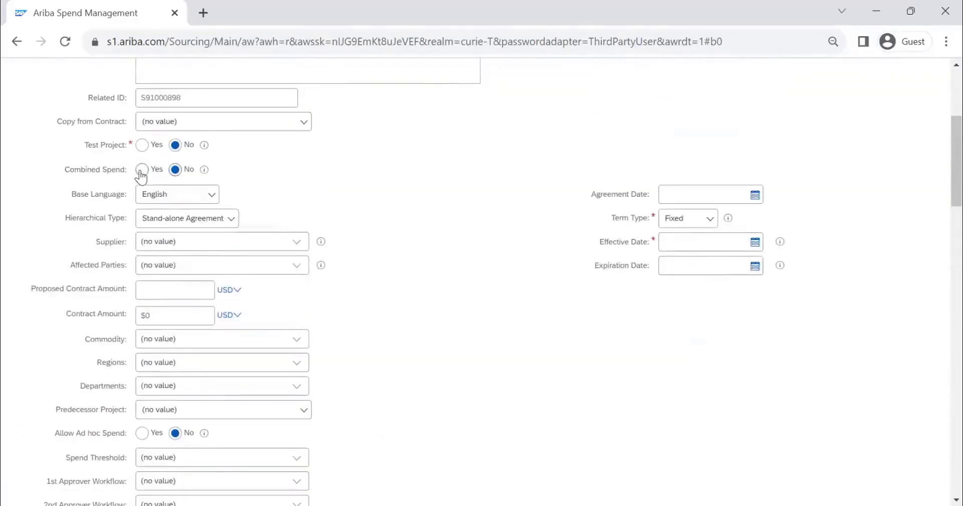
click(142, 170)
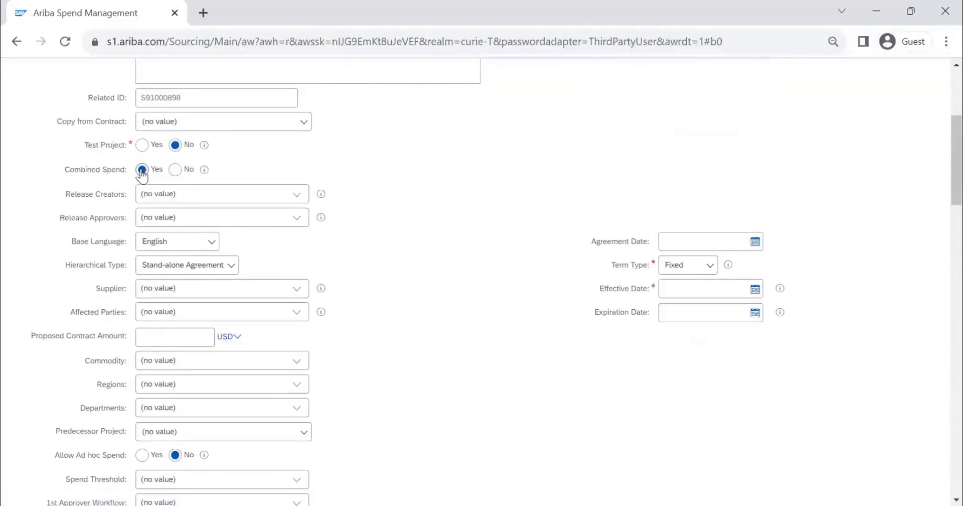
click(175, 170)
click(142, 170)
Check the available Release Creators without choosing one, and return Combined Spend to No.
click(297, 195)
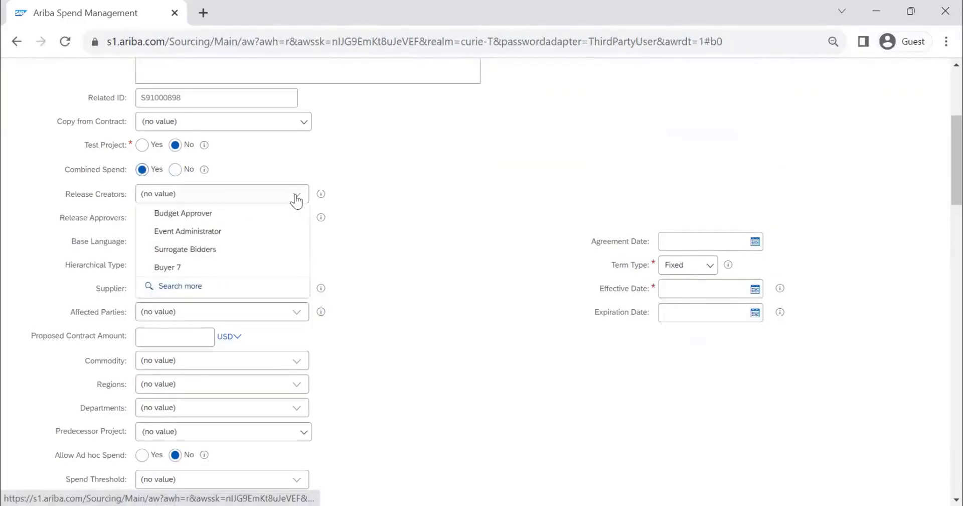
click(300, 221)
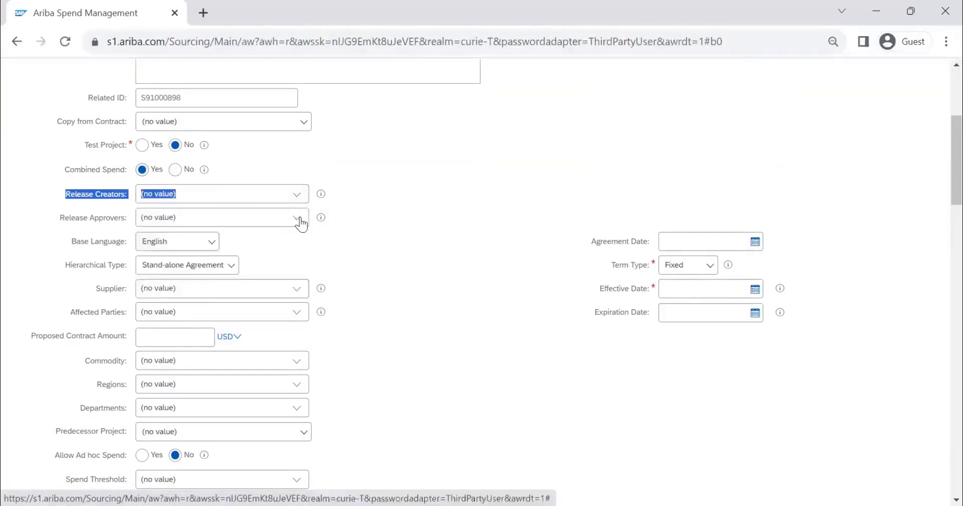
click(393, 196)
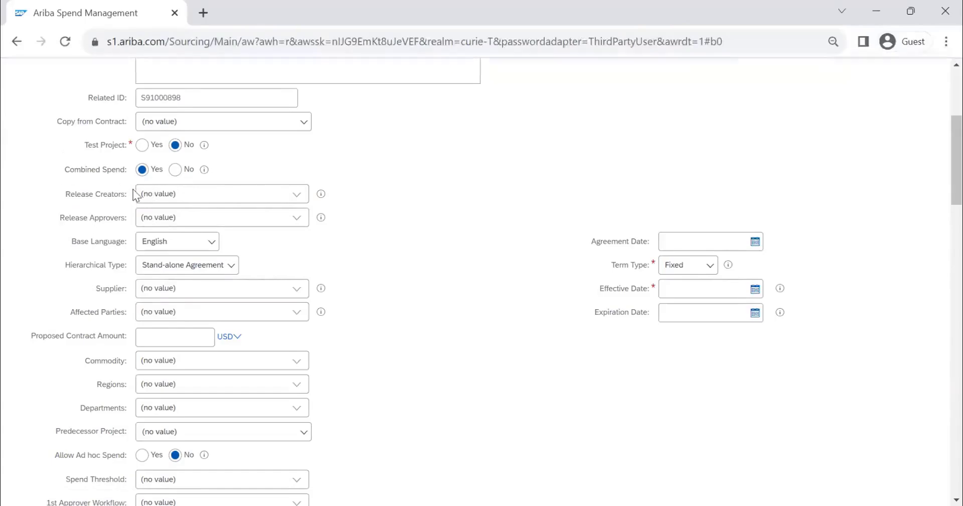
click(175, 170)
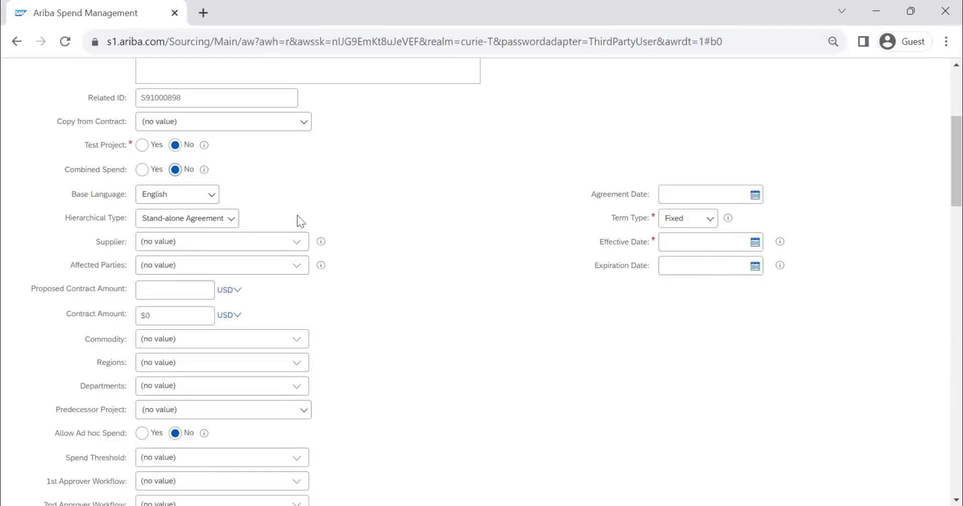
Try the Sub Agreement and Master Agreement hierarchical types, and return the contract to Stand-alone Agreement.
click(196, 224)
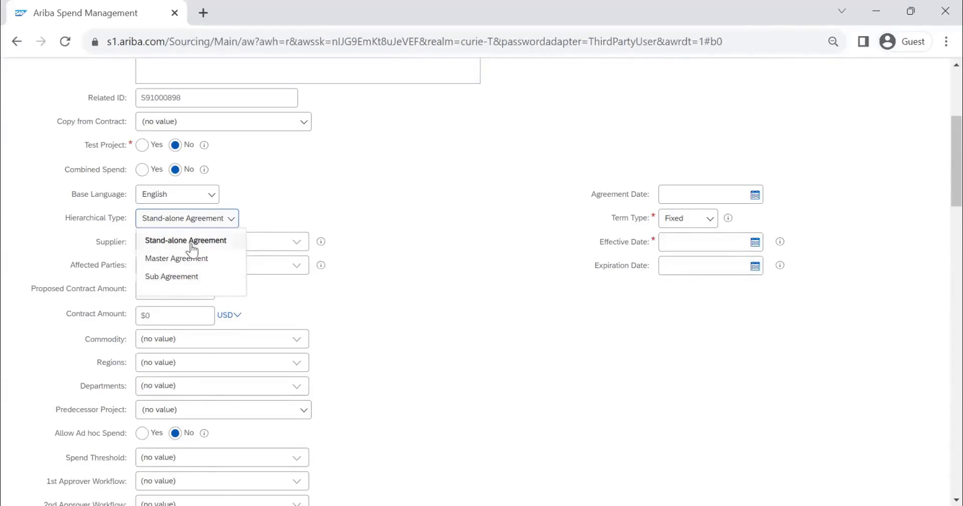
click(187, 275)
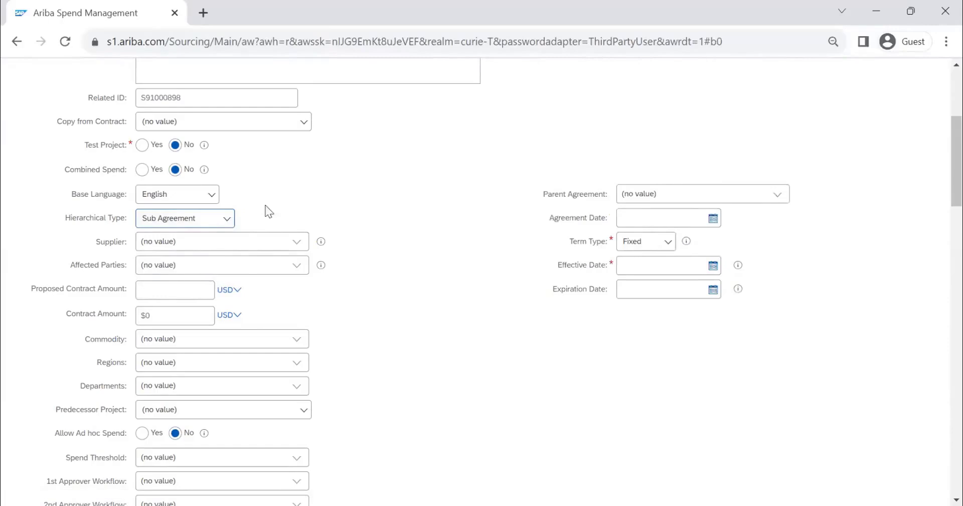
click(217, 219)
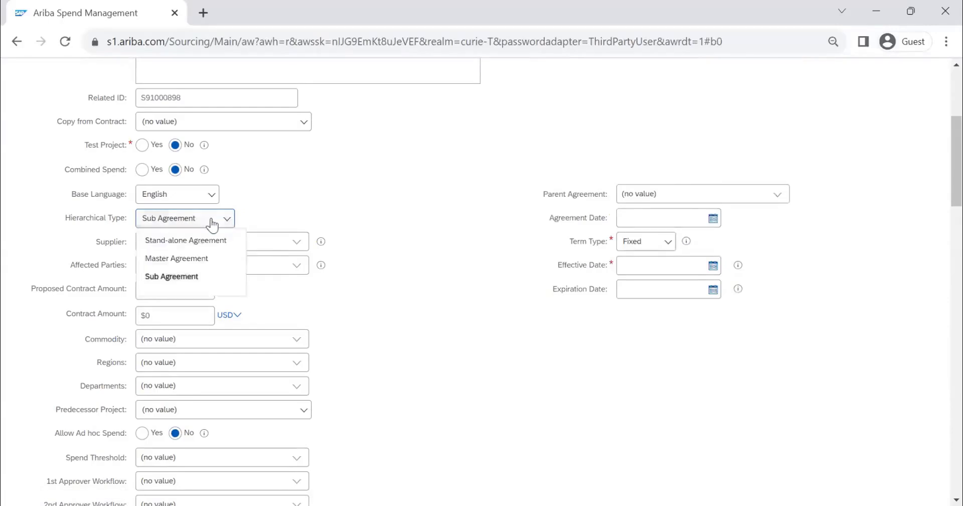
click(197, 260)
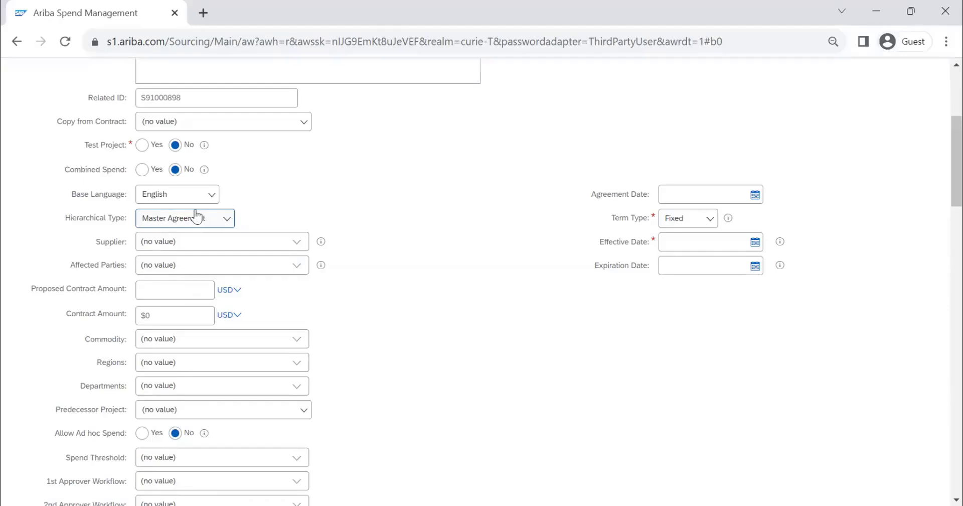
scroll(198, 216, up, 1)
click(172, 308)
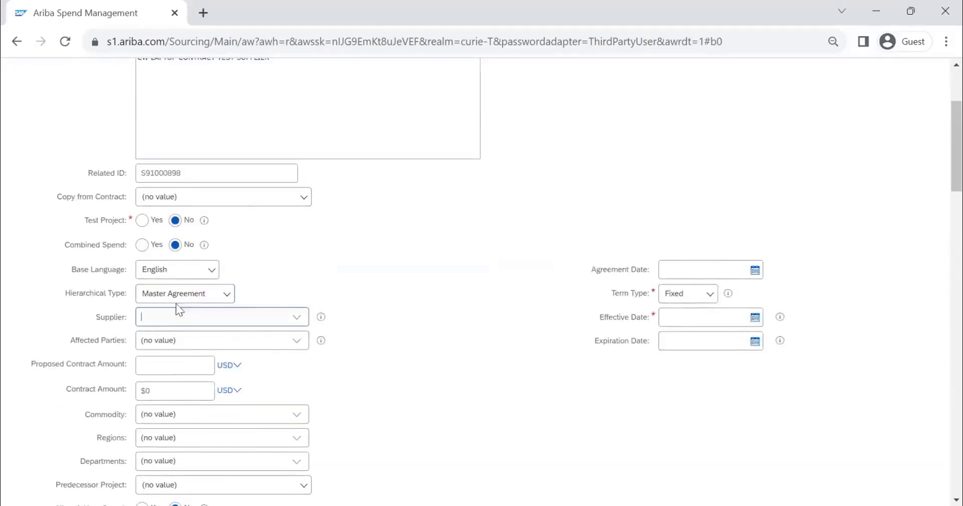
click(183, 301)
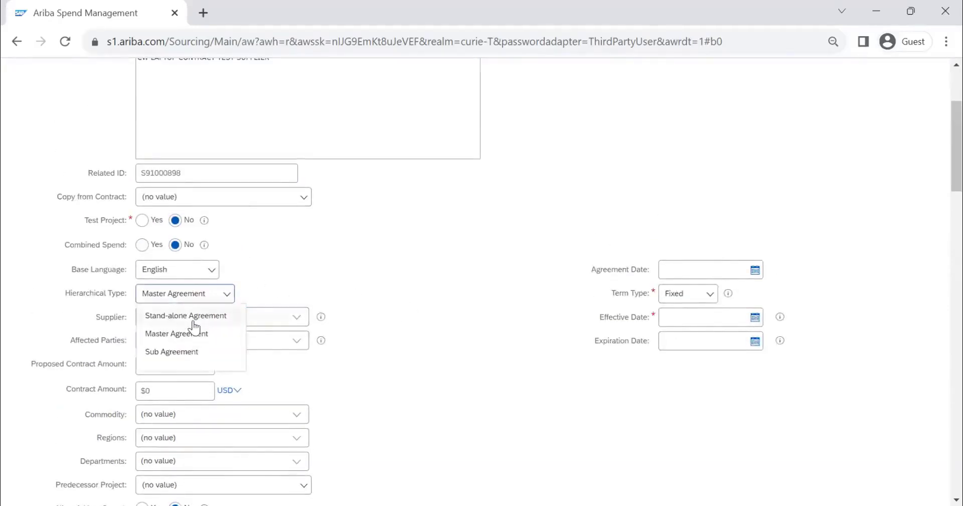
click(198, 319)
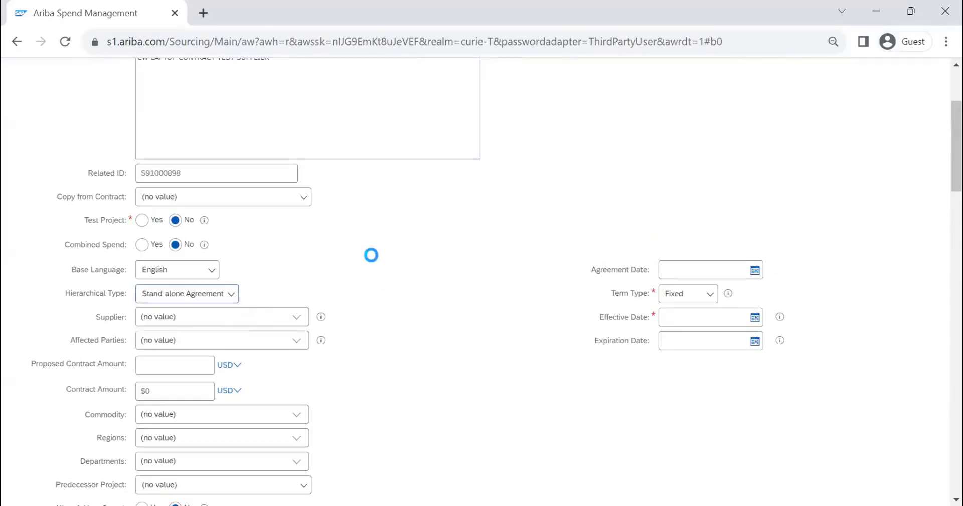
Search the suppliers for SELLERARIBA and assign aribaseller as the contract's supplier.
click(299, 321)
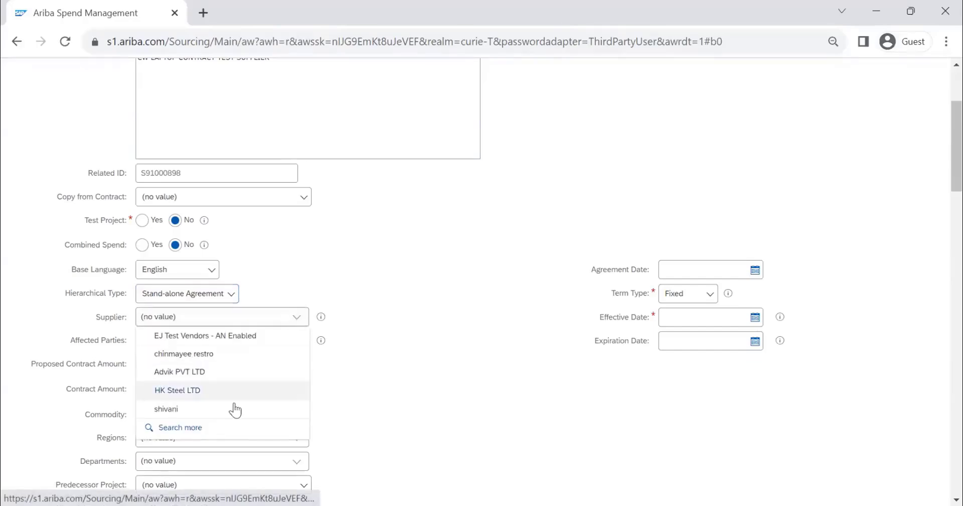
click(225, 426)
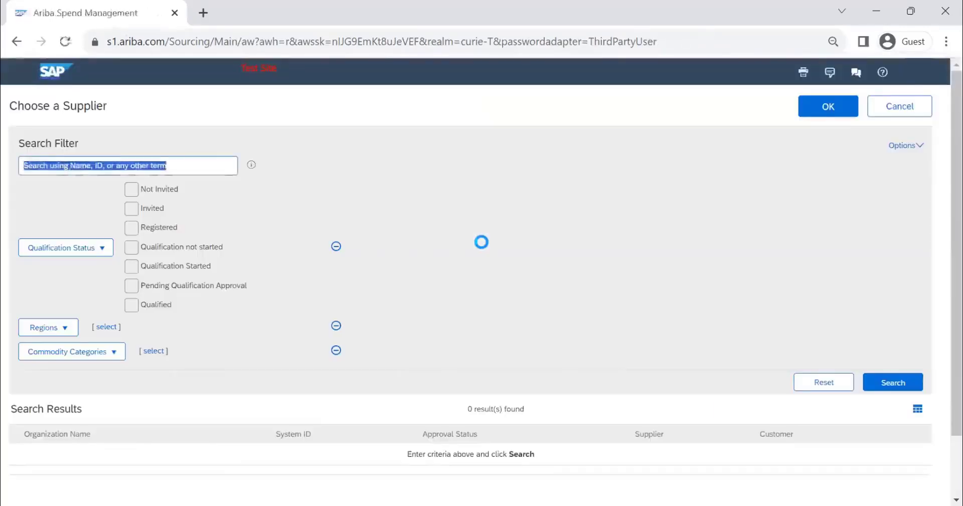
text(SELLERARIBA)
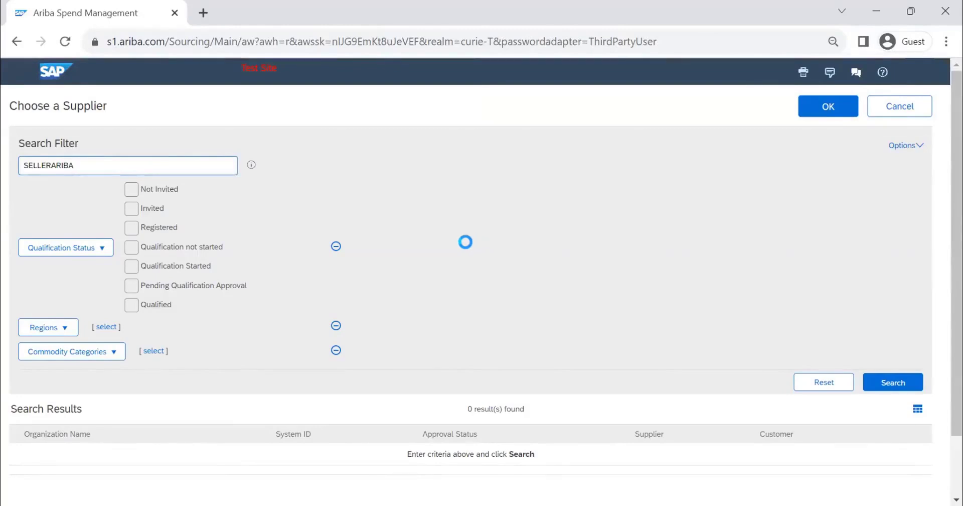
scroll(465, 242, down, 1)
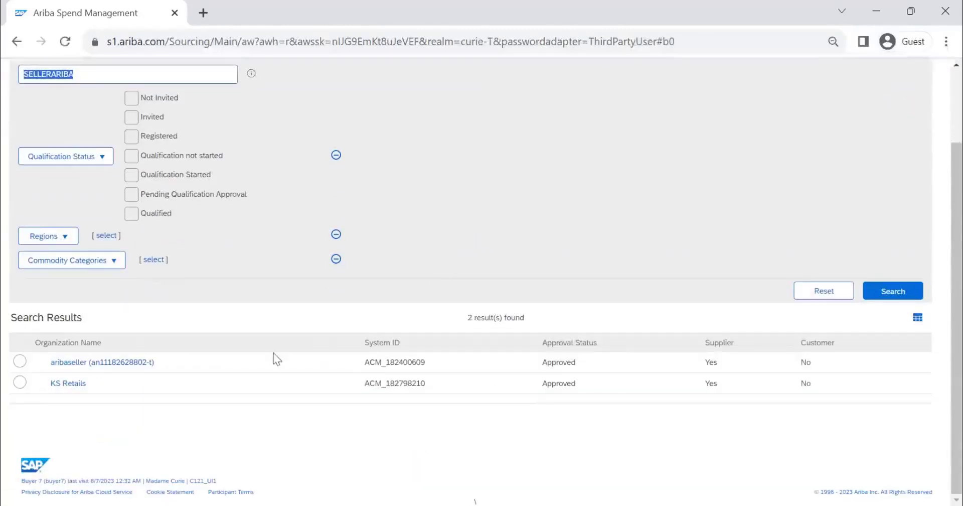
click(19, 361)
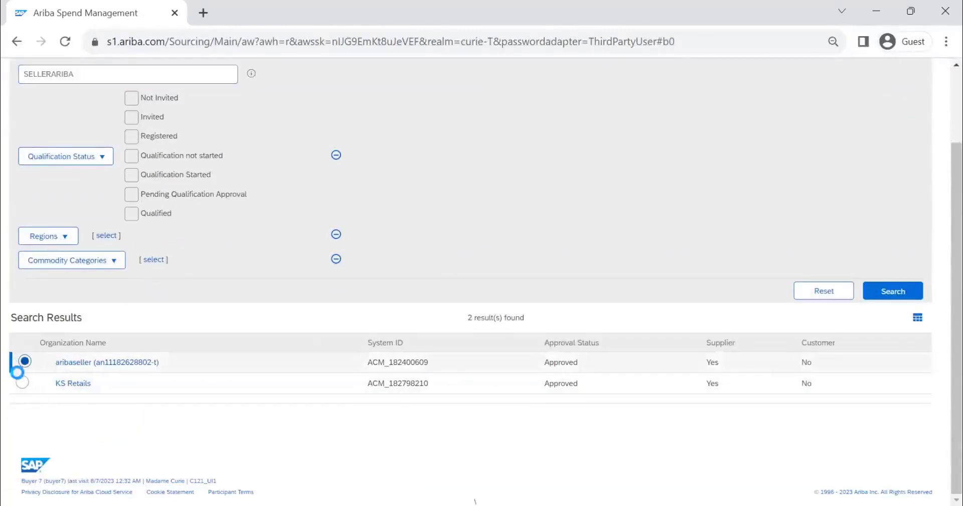
click(896, 299)
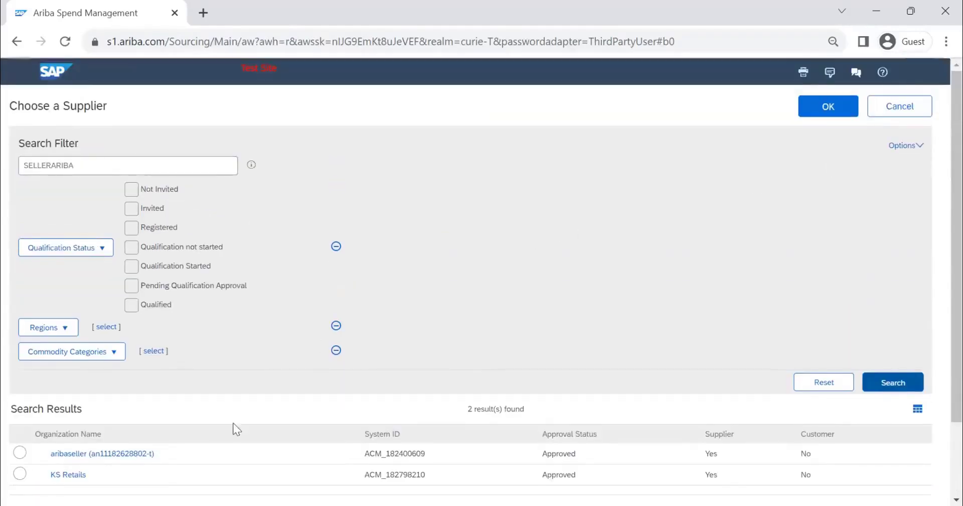
click(19, 452)
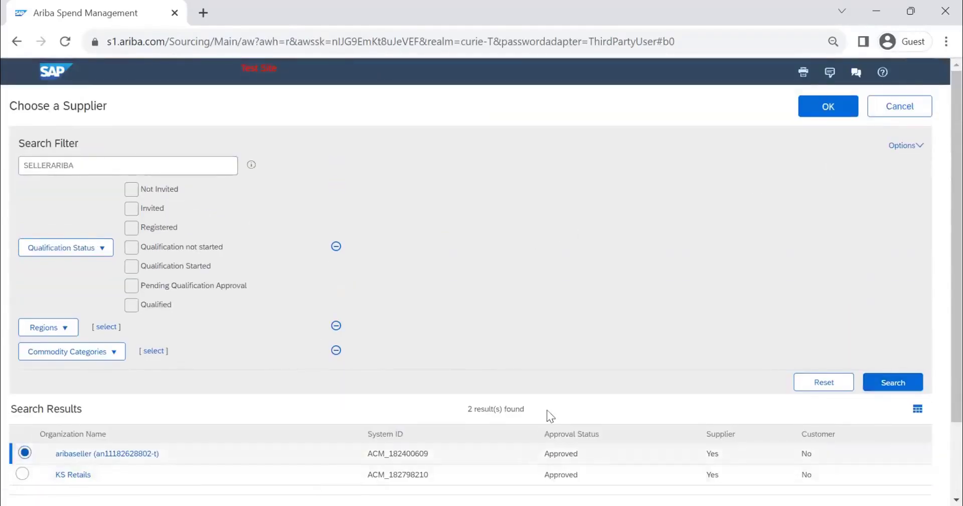
scroll(547, 409, down, 2)
scroll(550, 414, up, 2)
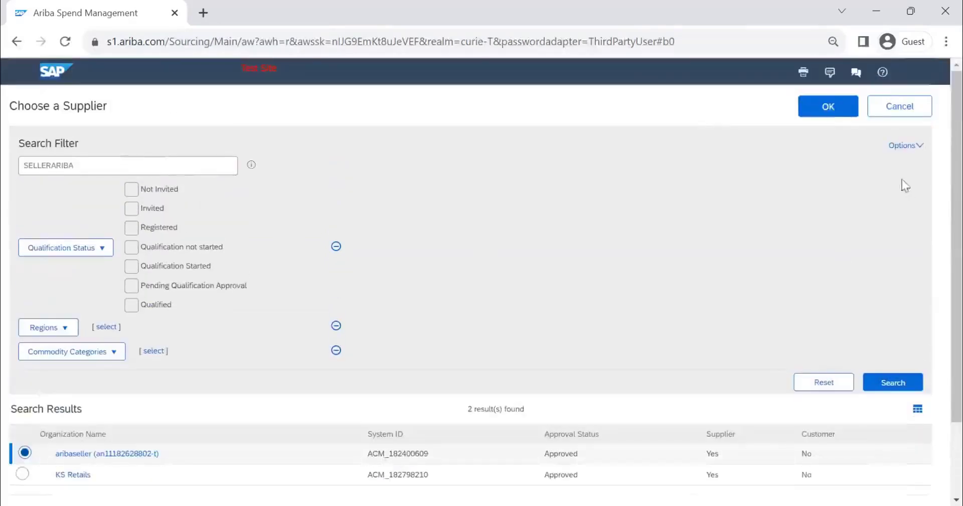
click(829, 105)
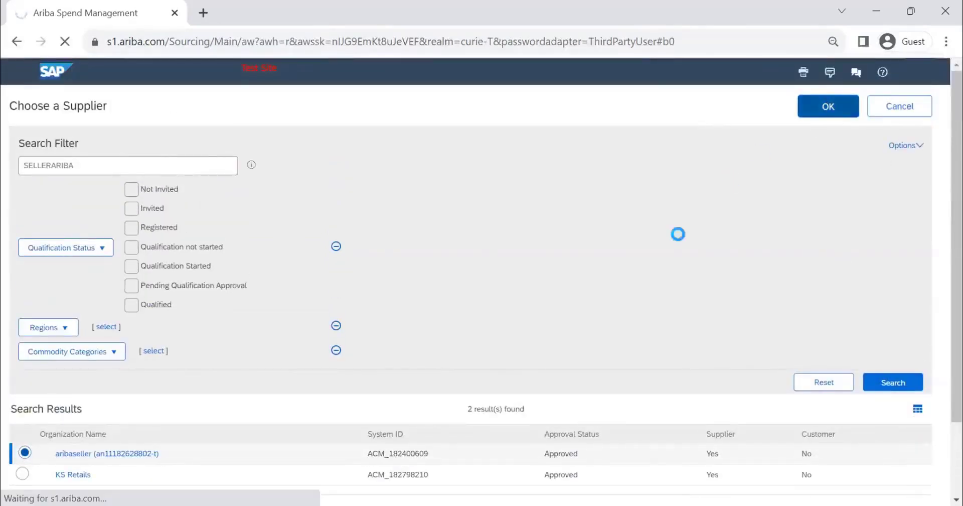
scroll(427, 261, down, 7)
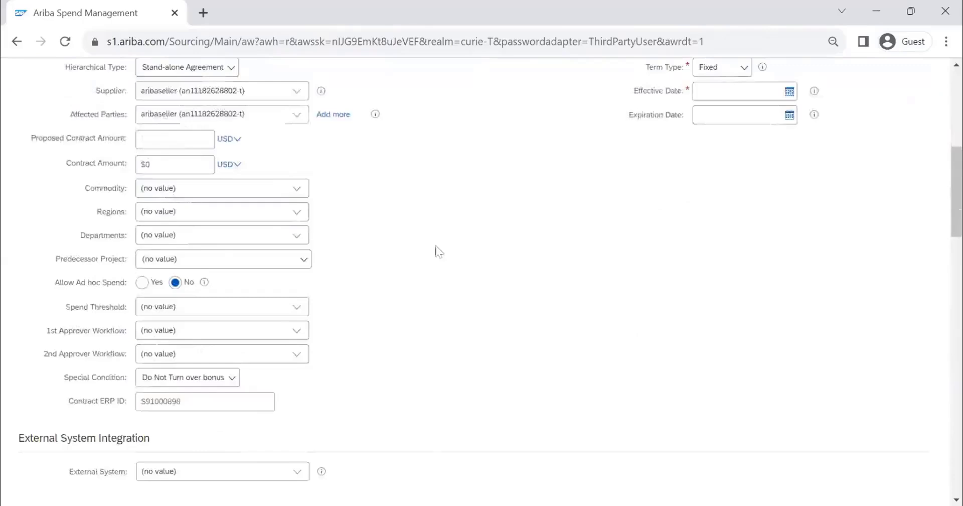